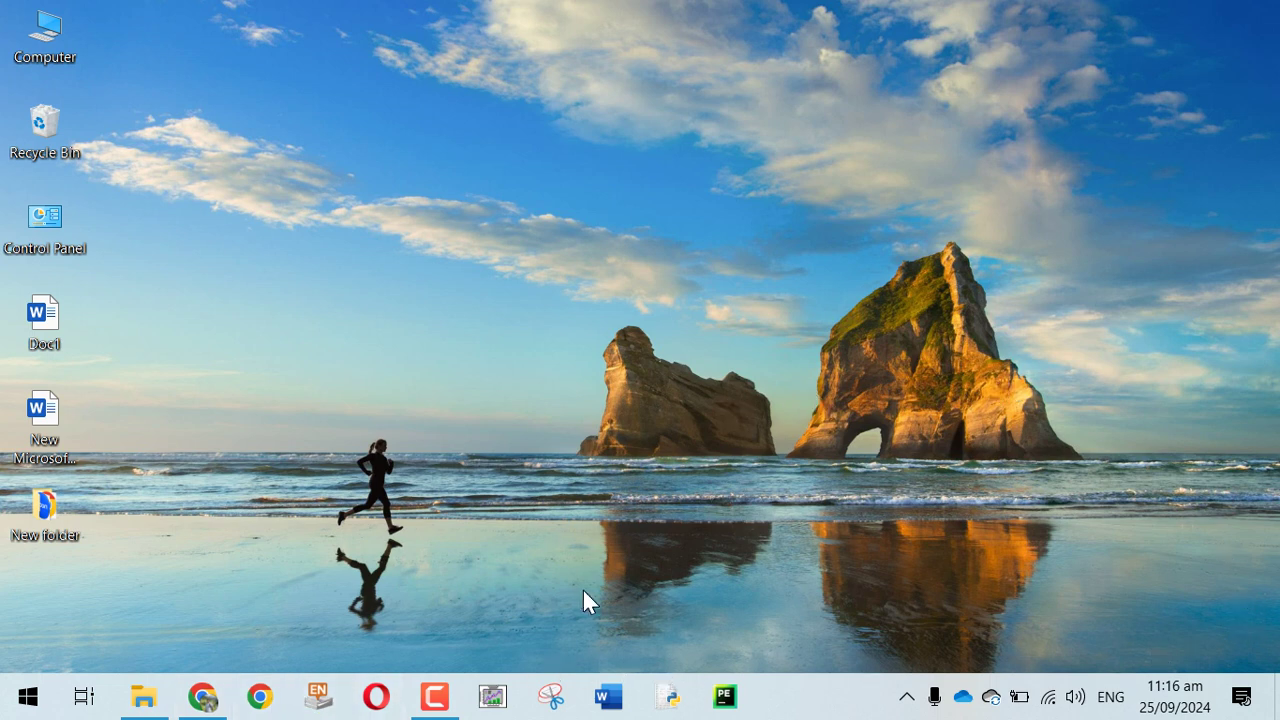
Step: Open the taskbar settings and turn on automatic hiding of the taskbar in desktop mode
right_click(807, 697)
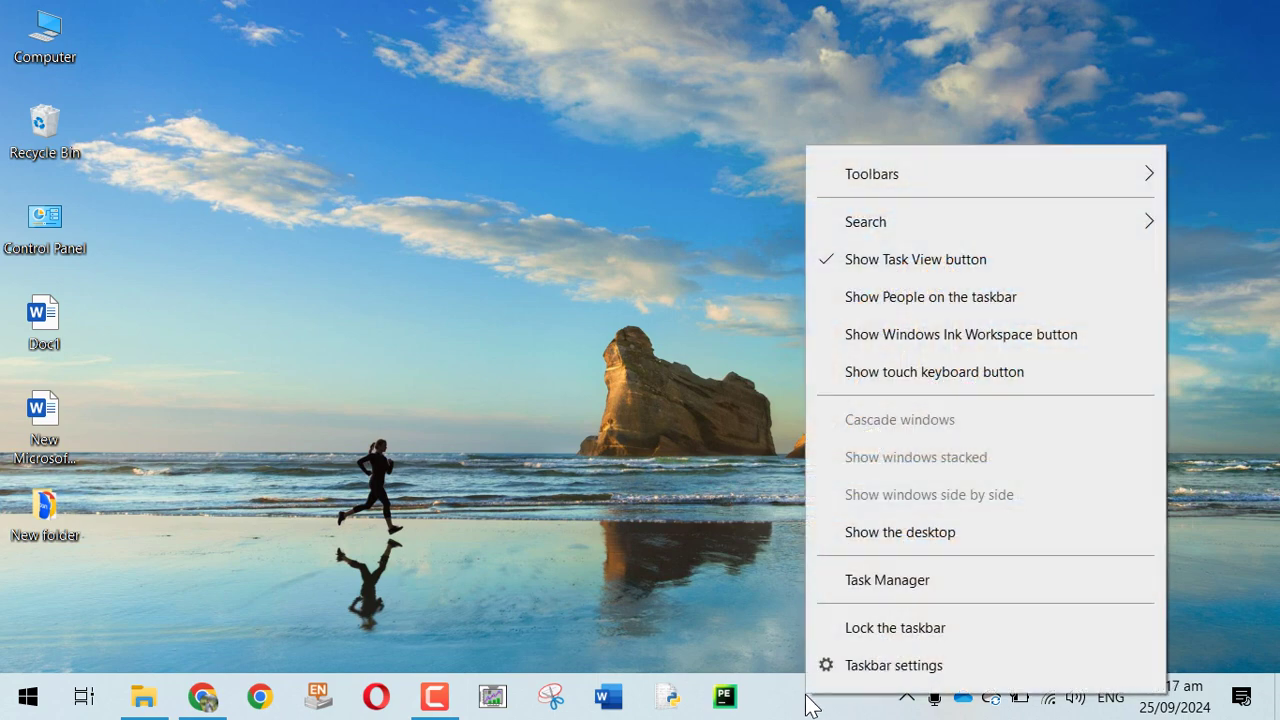
click(853, 672)
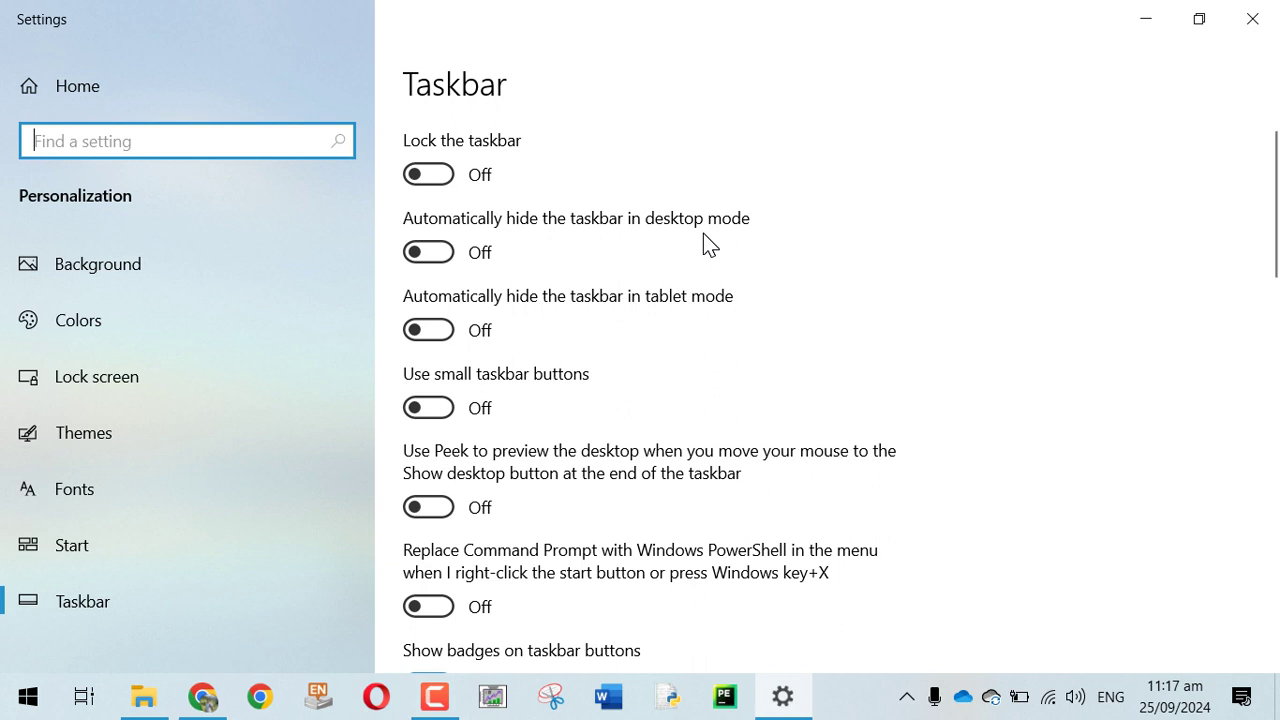
click(430, 254)
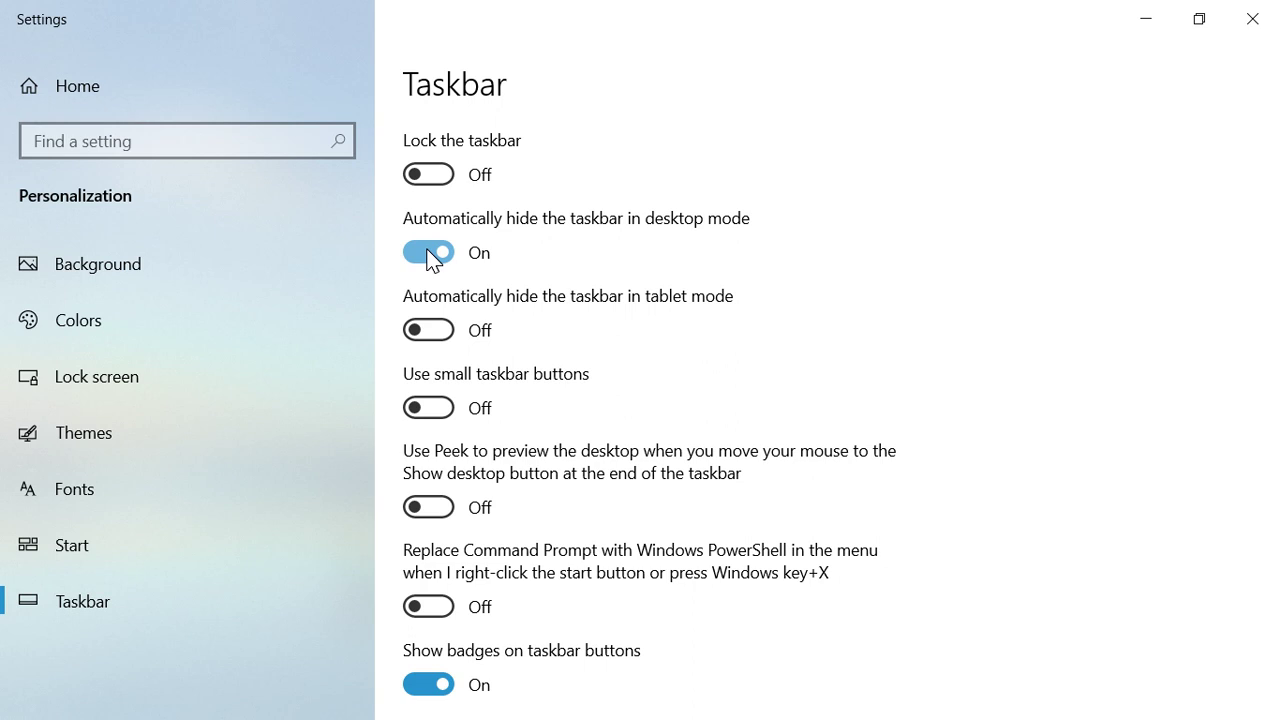
click(430, 254)
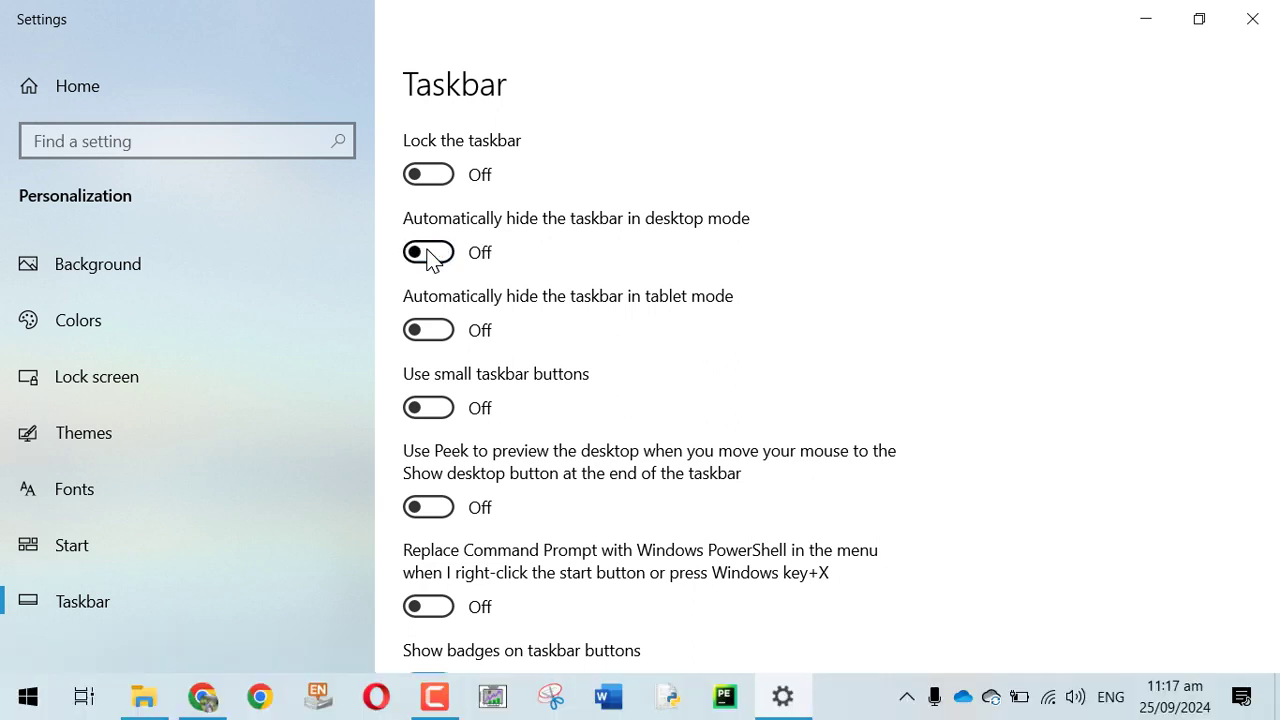
click(430, 254)
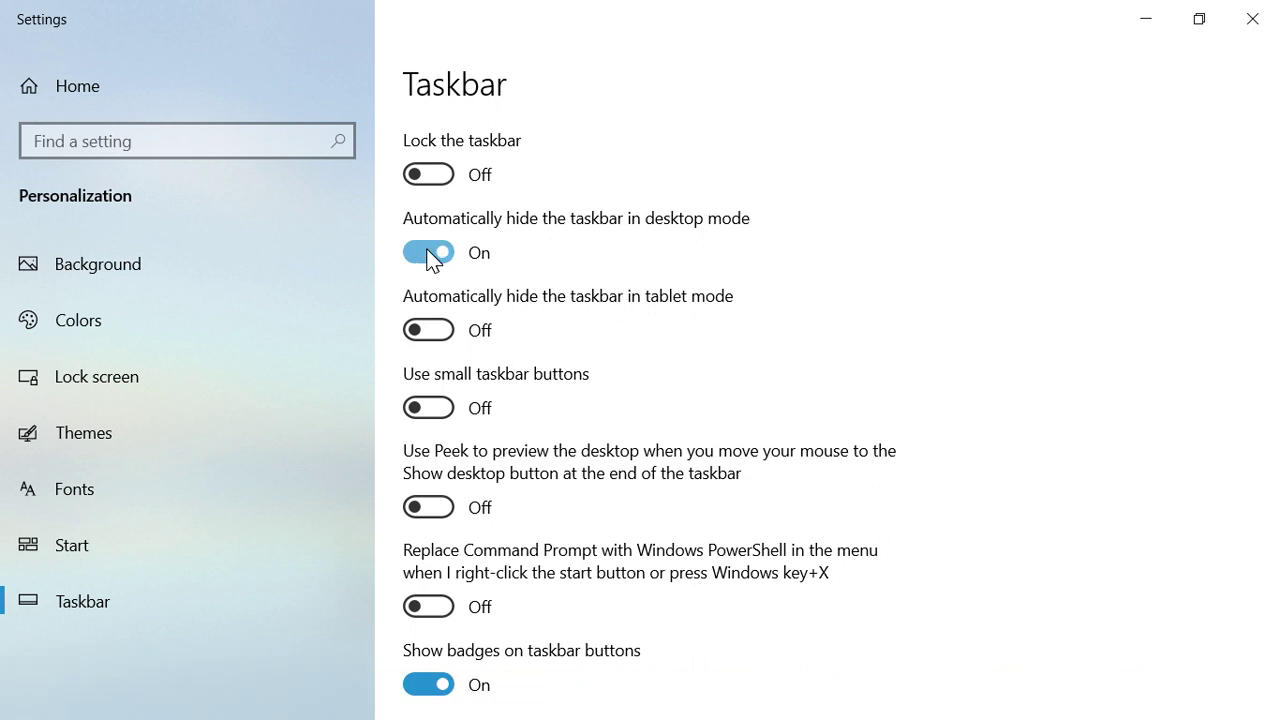
Step: Minimize the settings window and reveal the auto-hidden taskbar on the desktop
click(1146, 16)
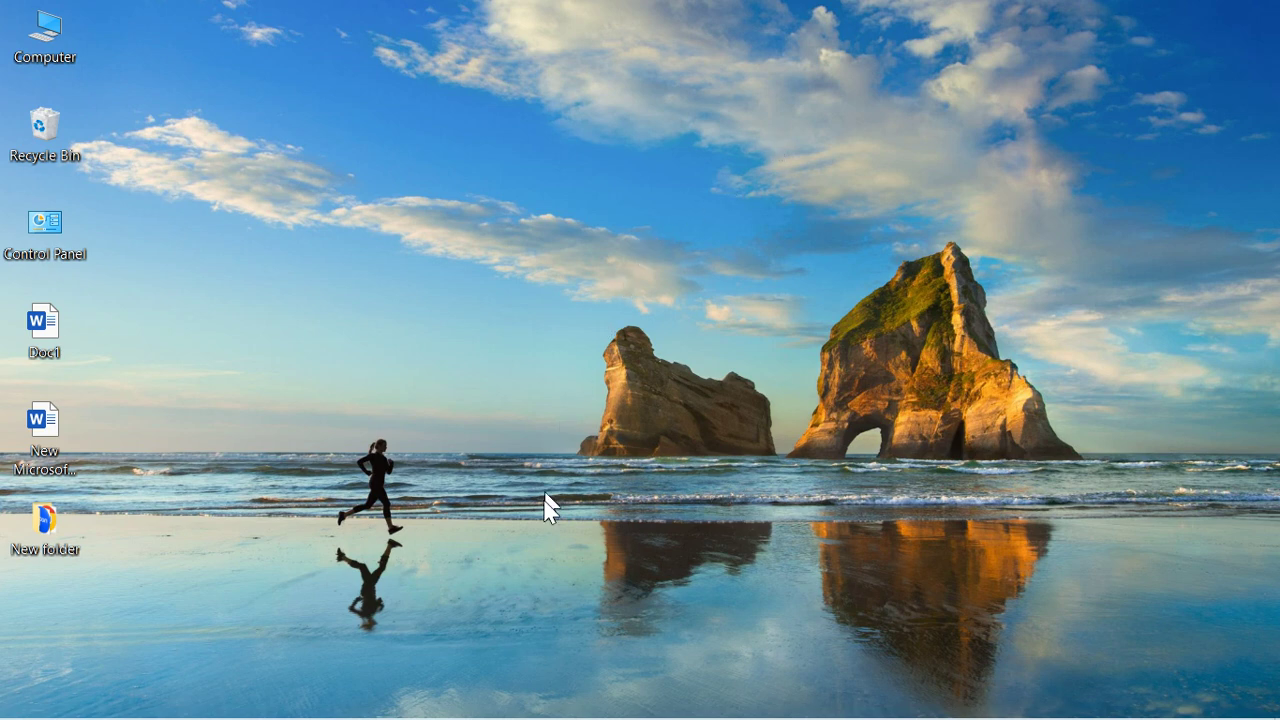
mouse_move(516, 712)
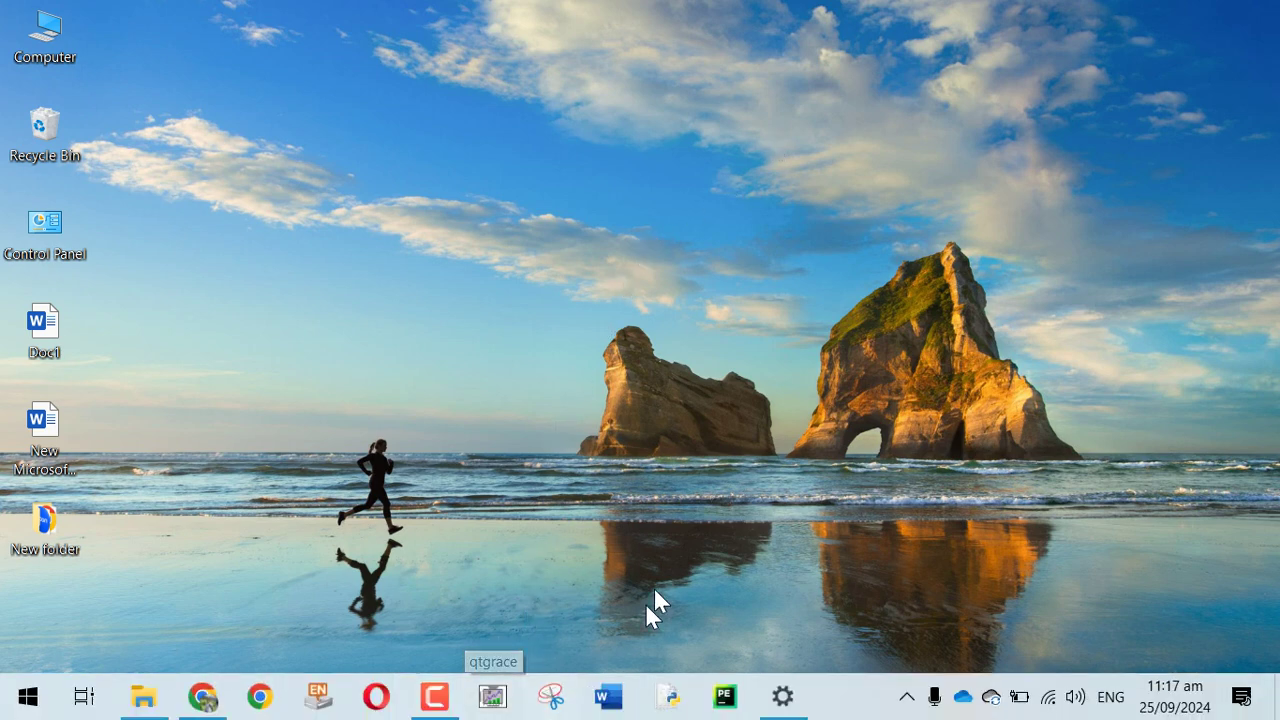
mouse_move(760, 712)
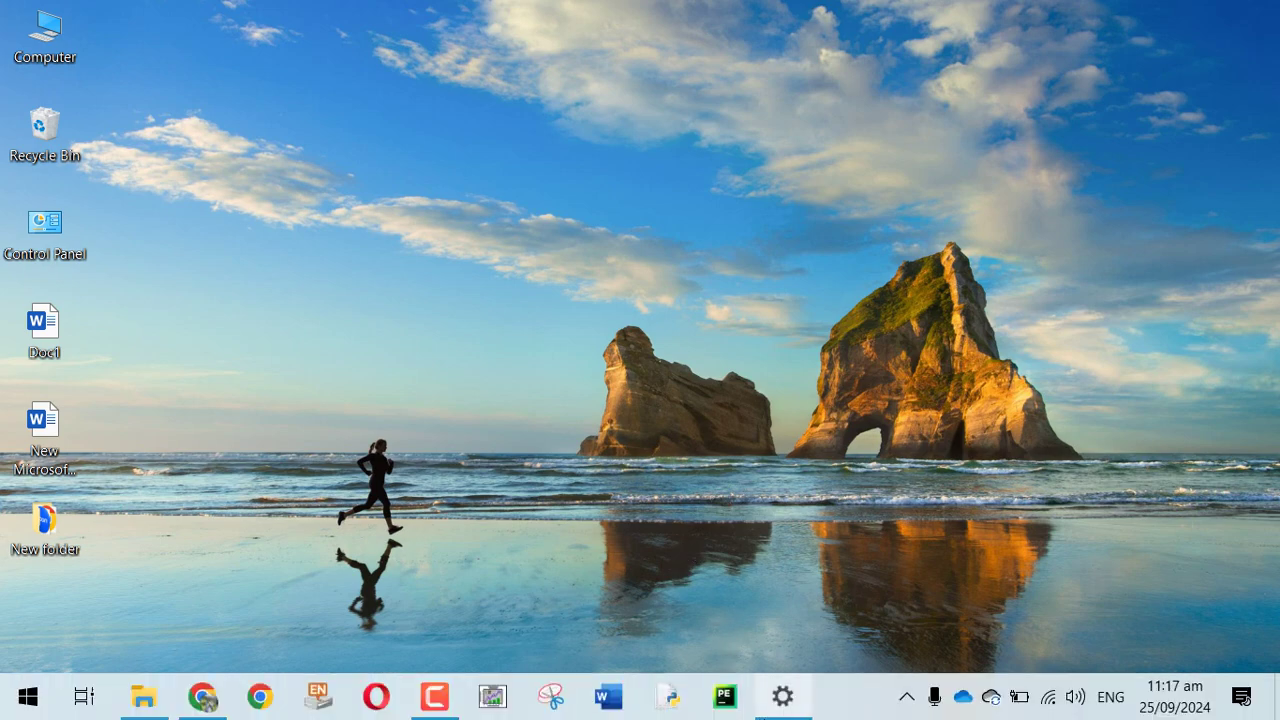
Step: Return to the taskbar settings, turn off automatic hiding in desktop mode and turn on small taskbar buttons
click(785, 700)
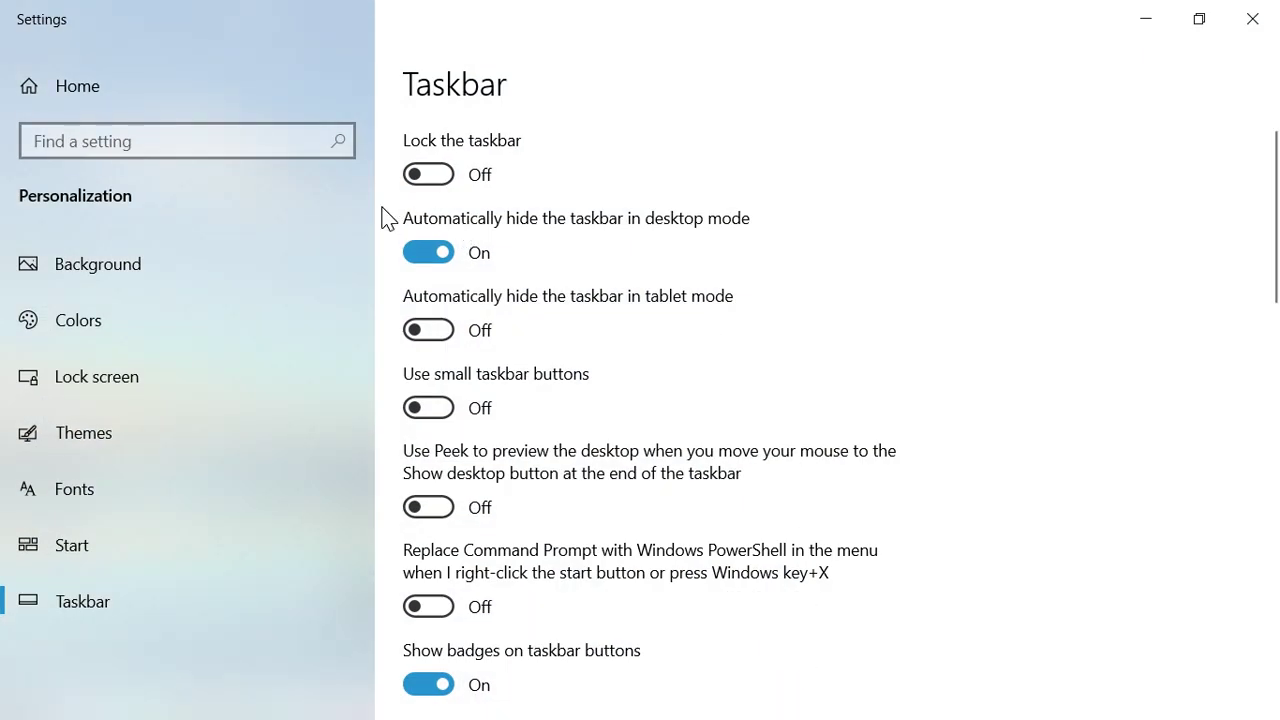
click(436, 255)
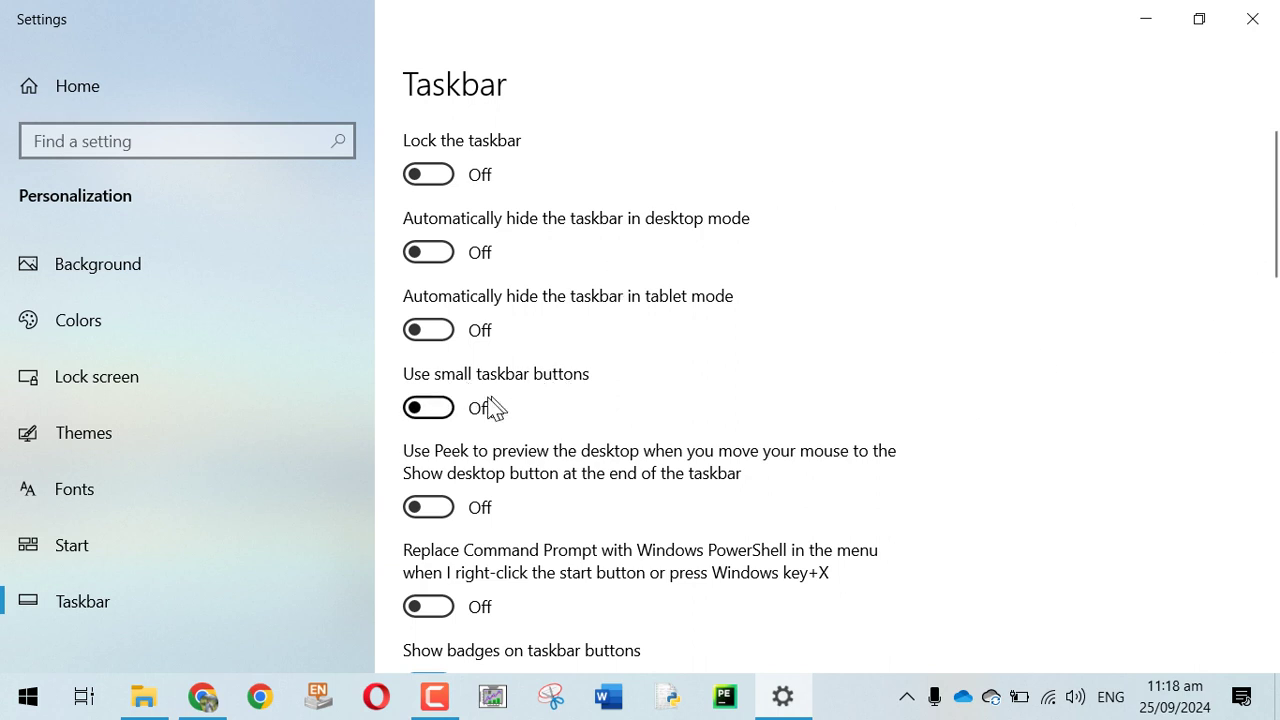
click(434, 408)
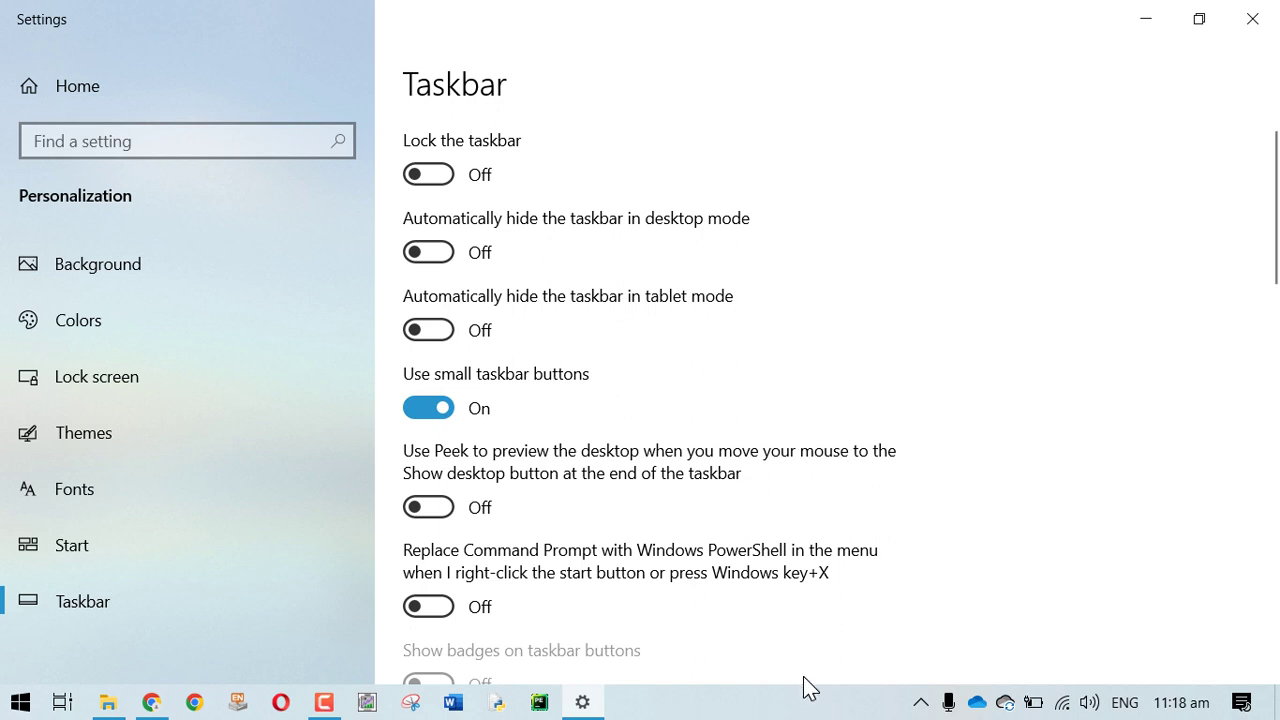
click(435, 409)
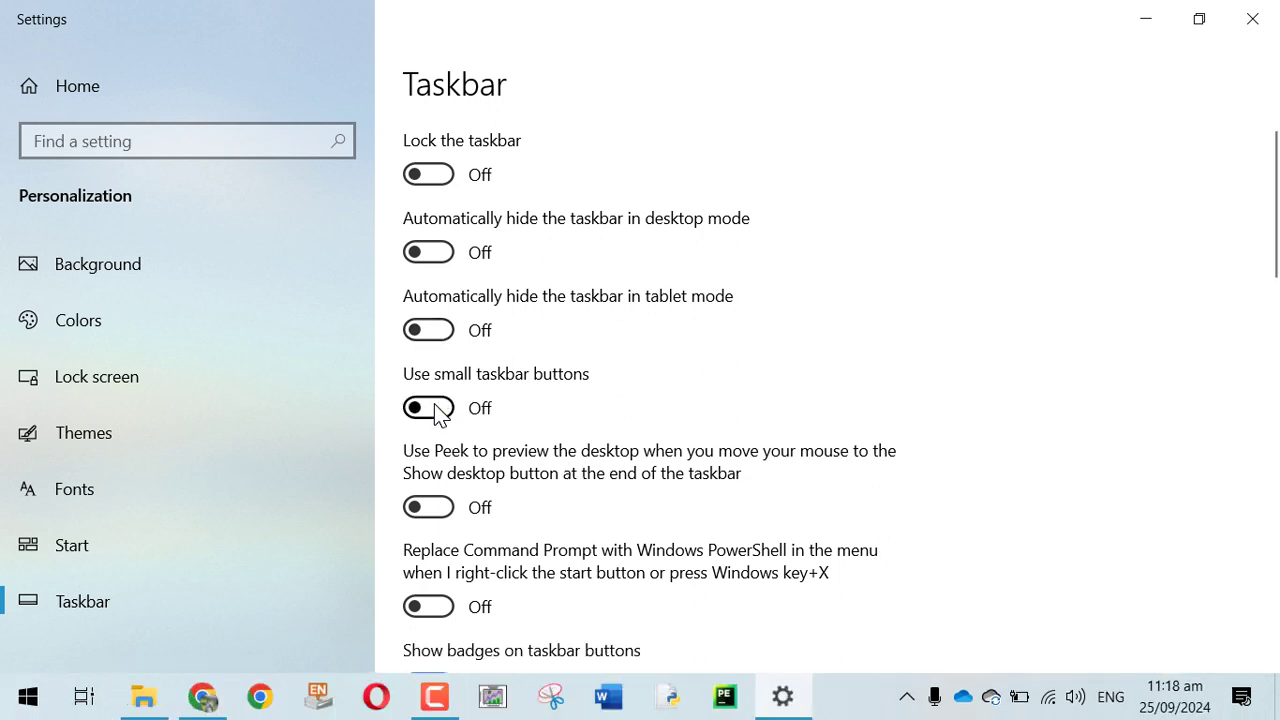
click(435, 409)
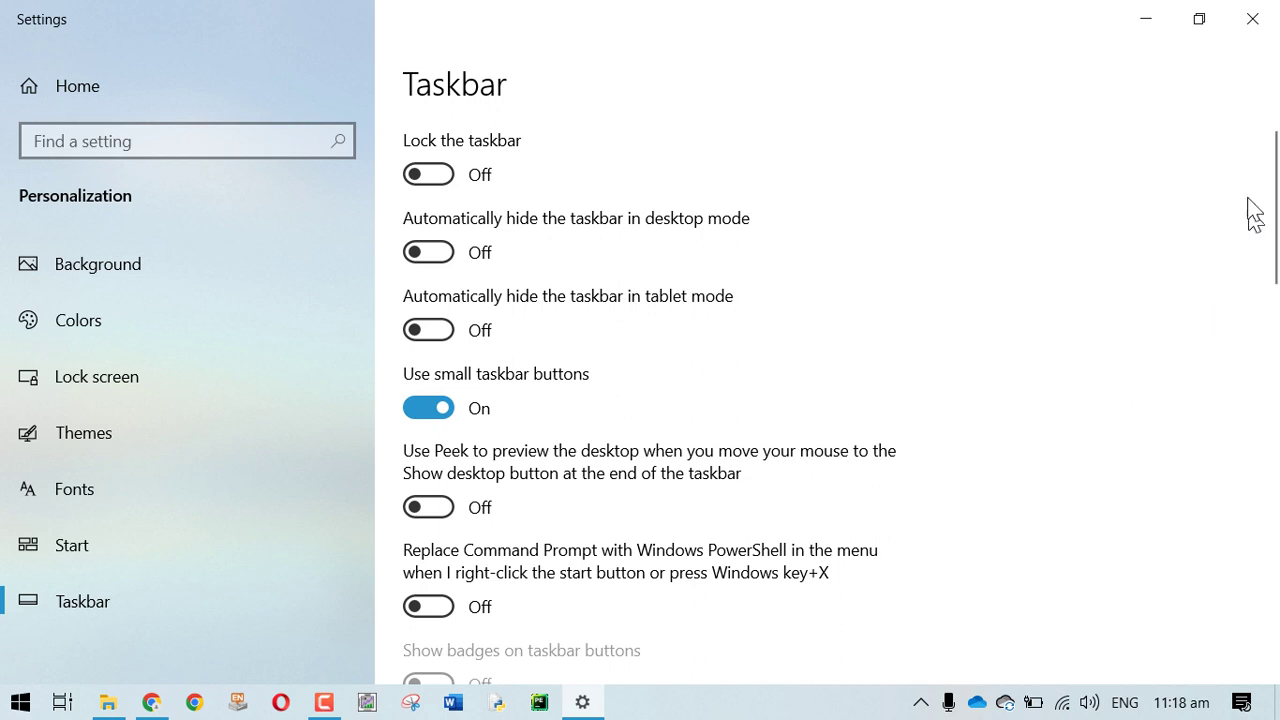
Step: Try the taskbar locations Top, Left and Right in turn, and set the location back to Bottom
drag(1274, 201, 1272, 312)
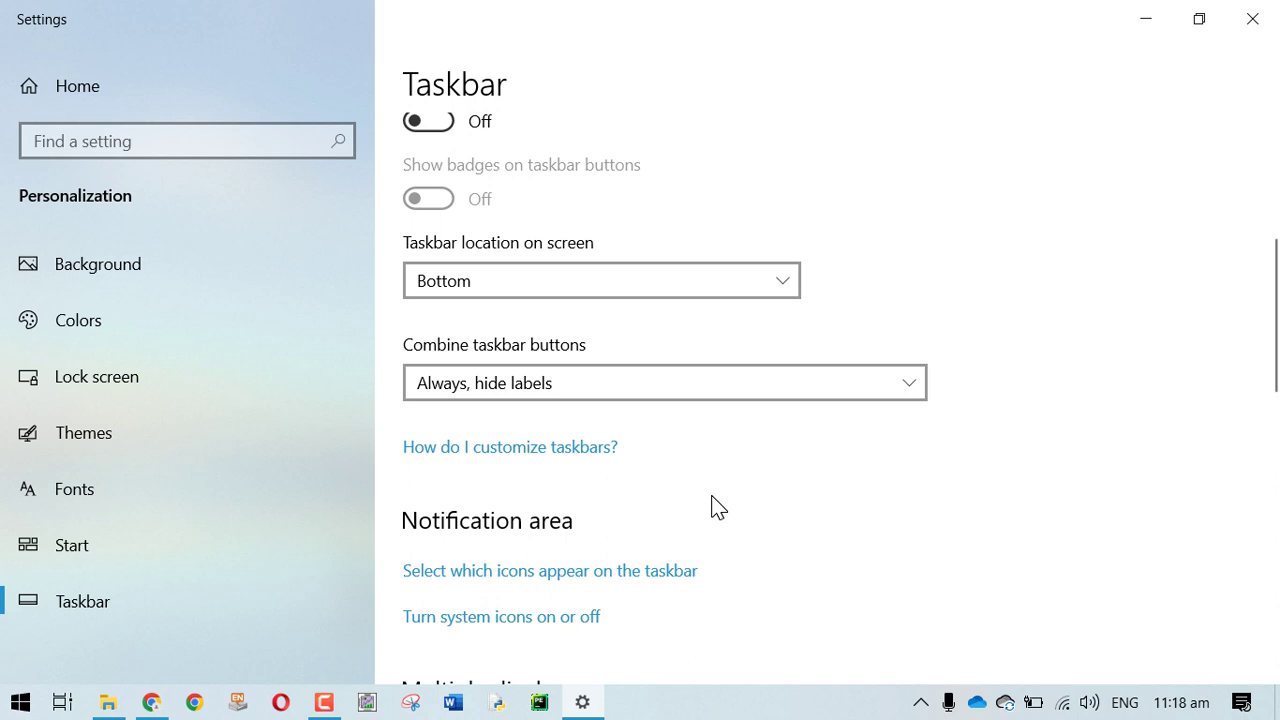
click(683, 283)
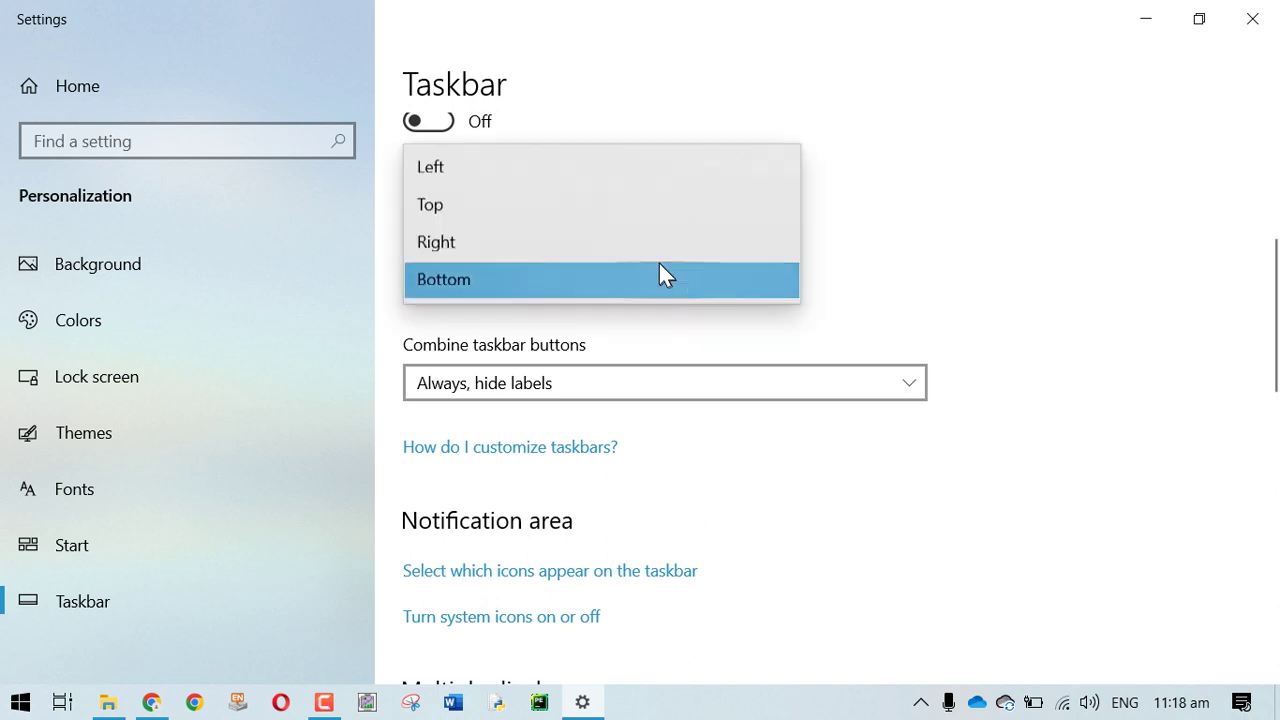
click(620, 206)
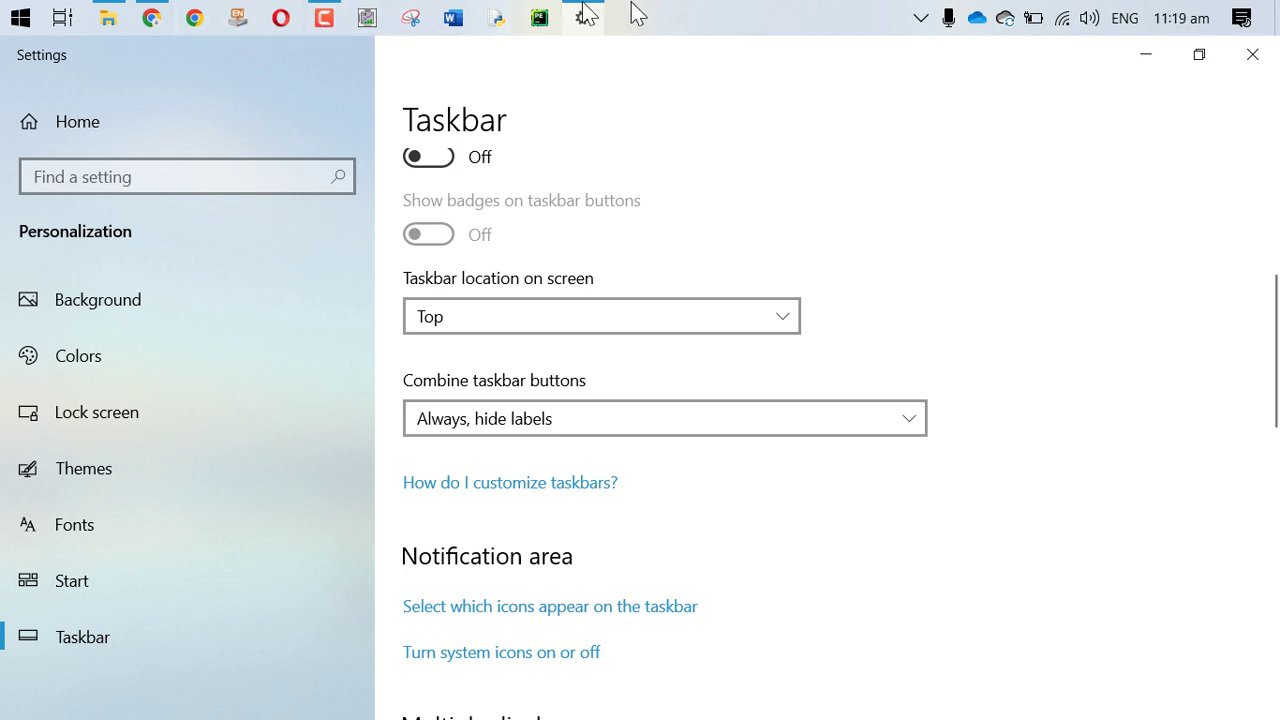
click(770, 320)
click(571, 284)
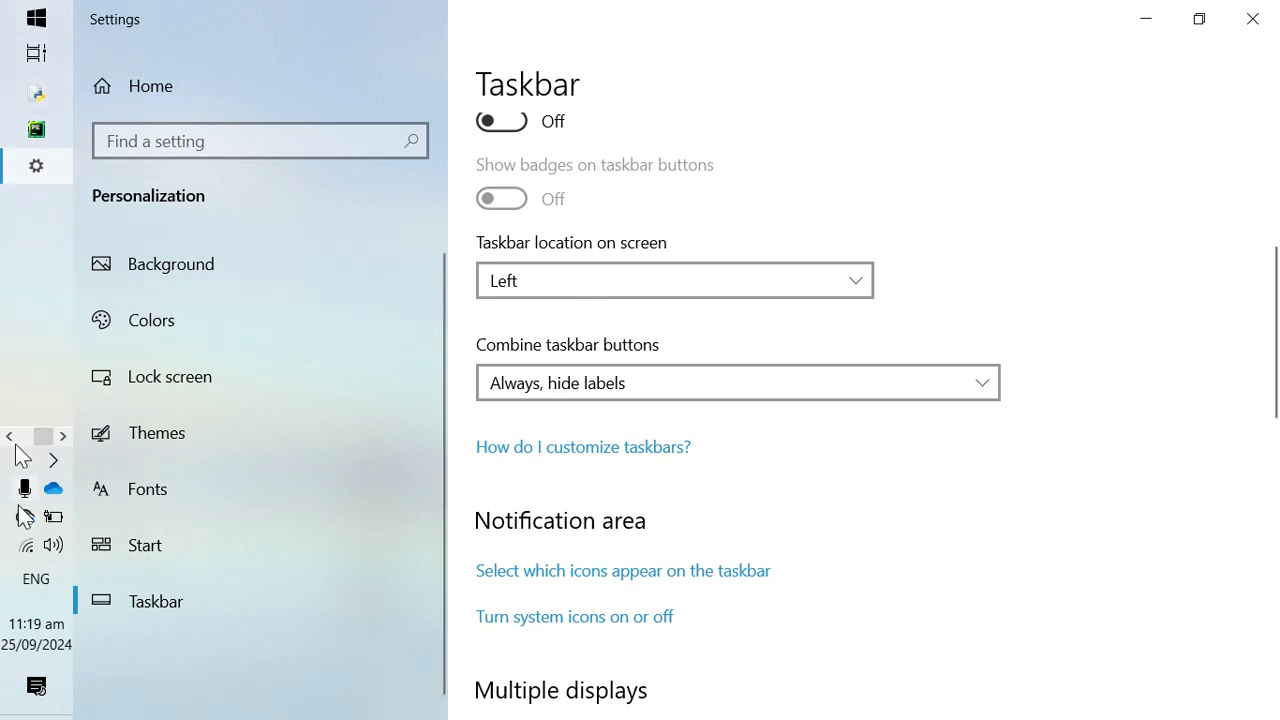
click(710, 284)
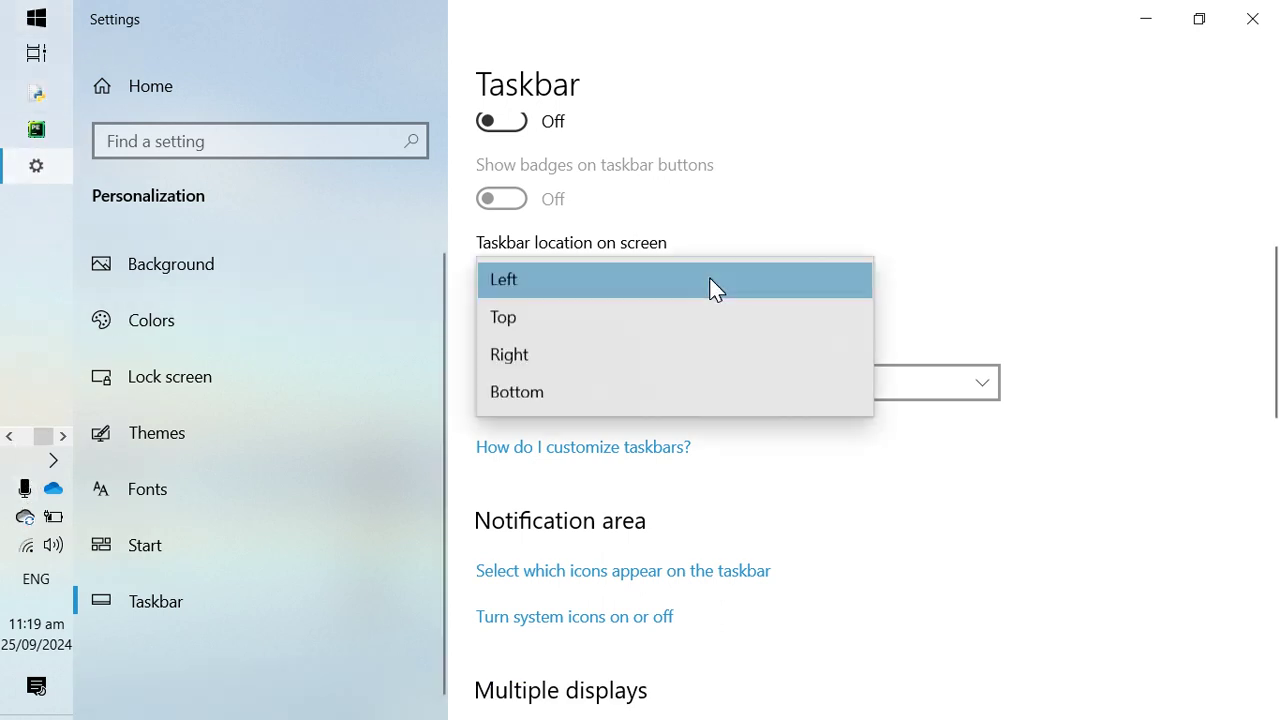
click(652, 348)
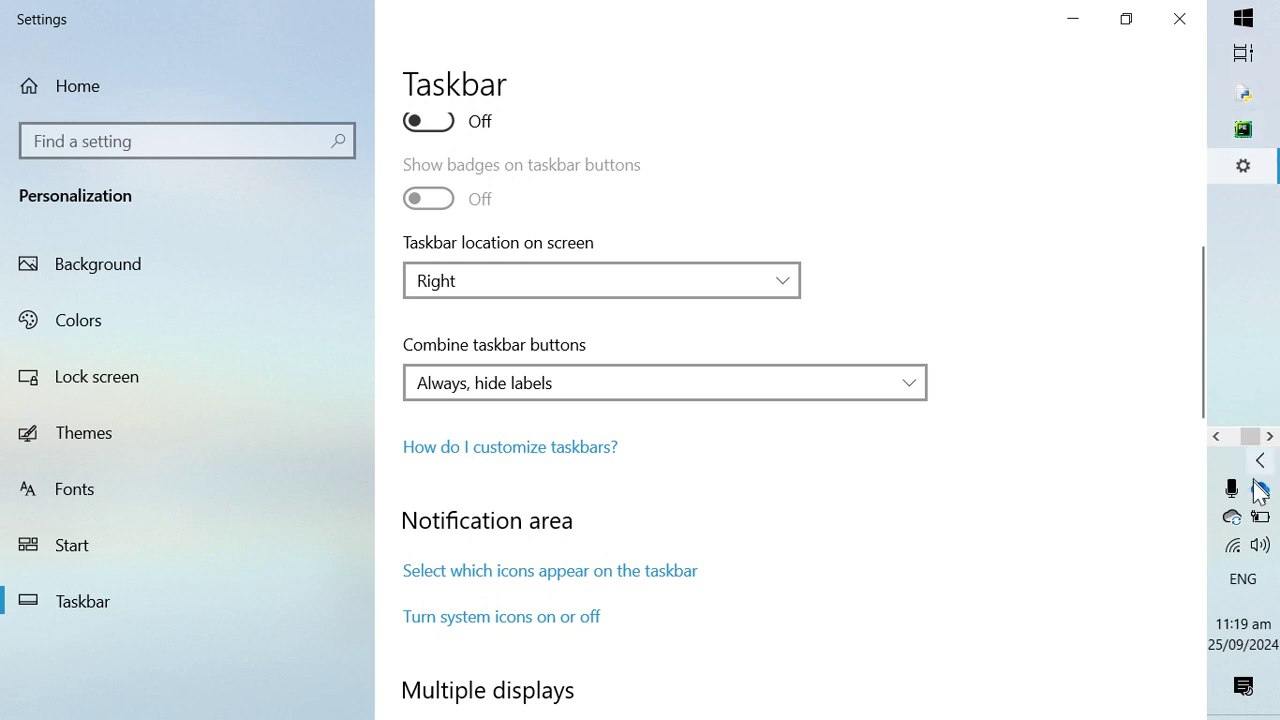
click(752, 386)
click(609, 282)
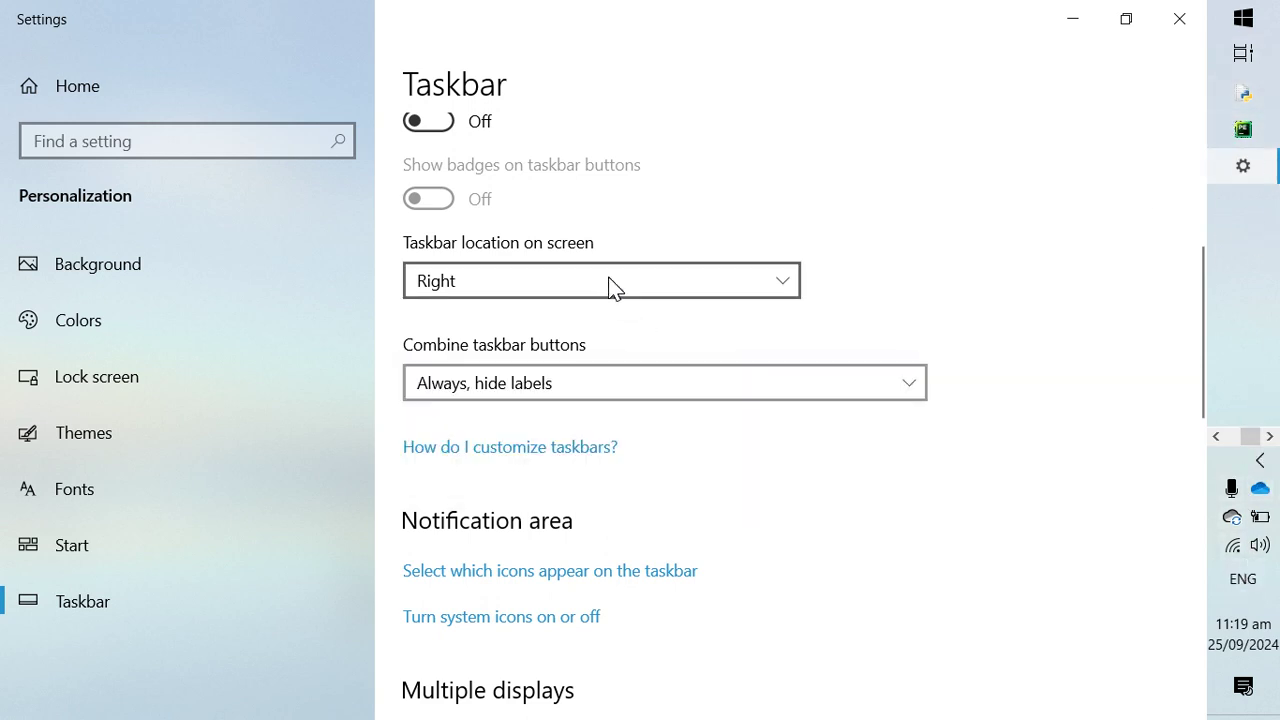
click(611, 285)
click(550, 320)
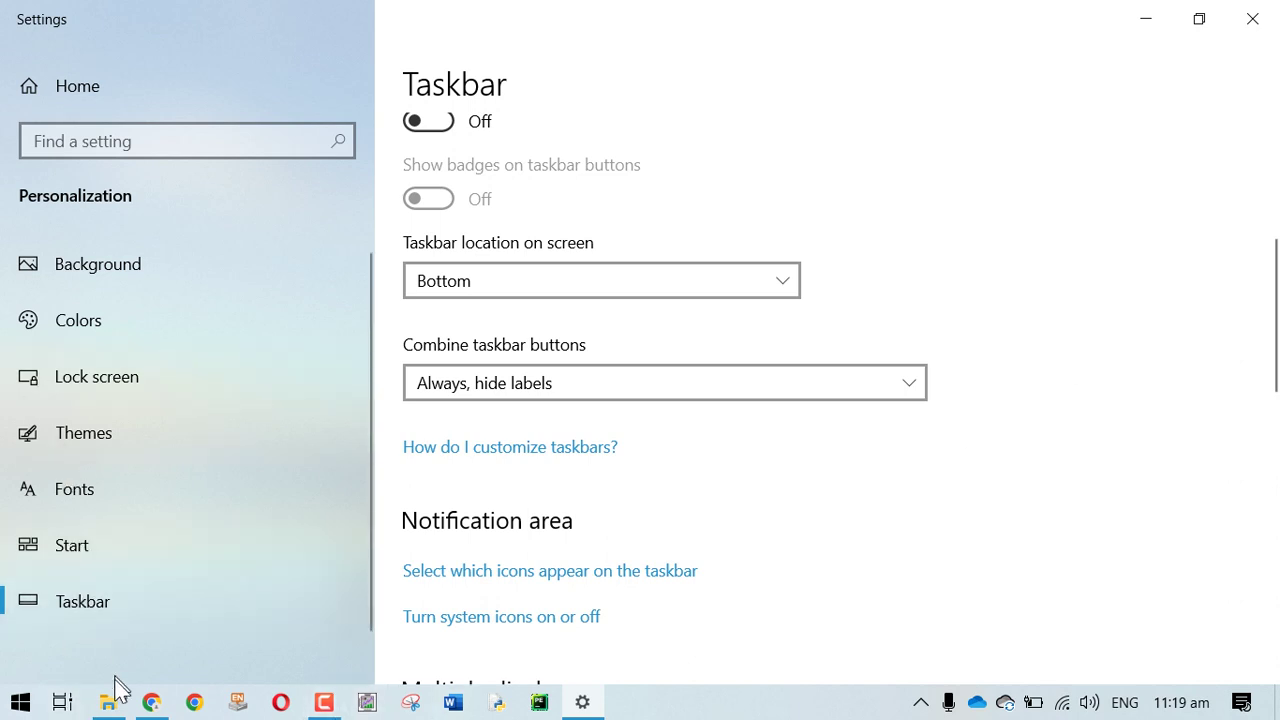
Step: Minimize the settings window and open Local Disk (C:) from Computer on the desktop
mouse_move(112, 712)
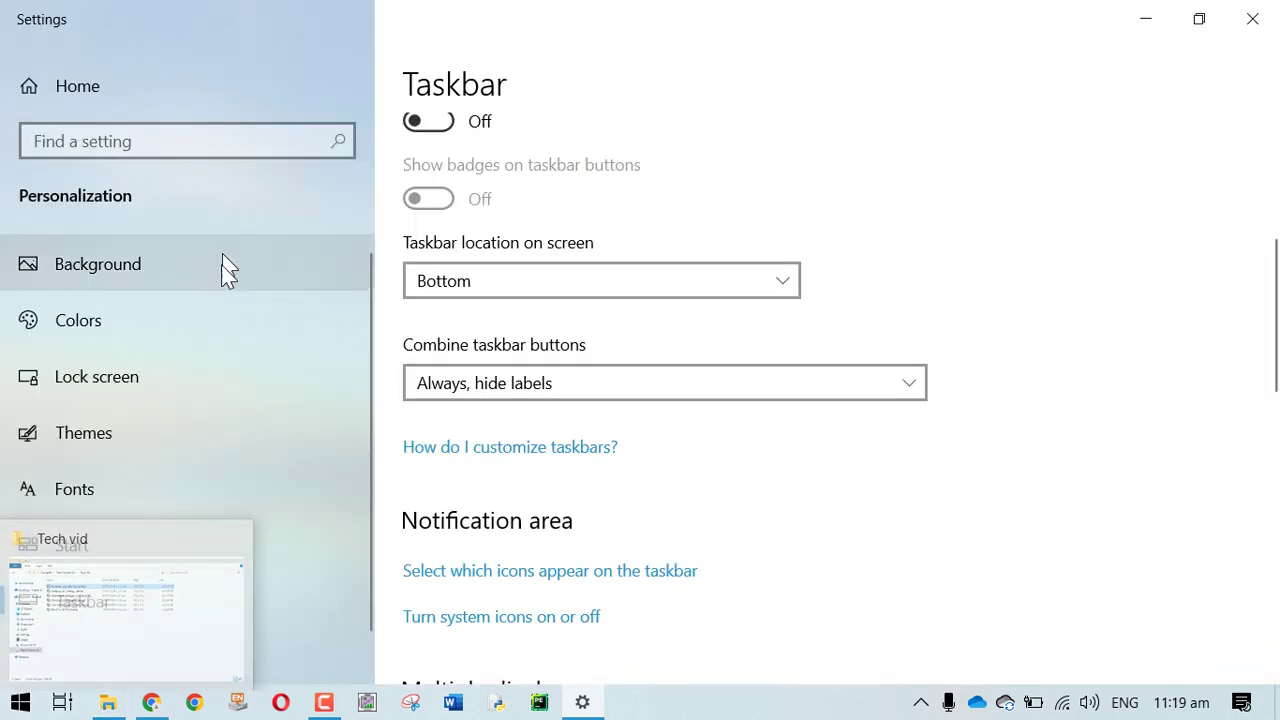
click(1160, 18)
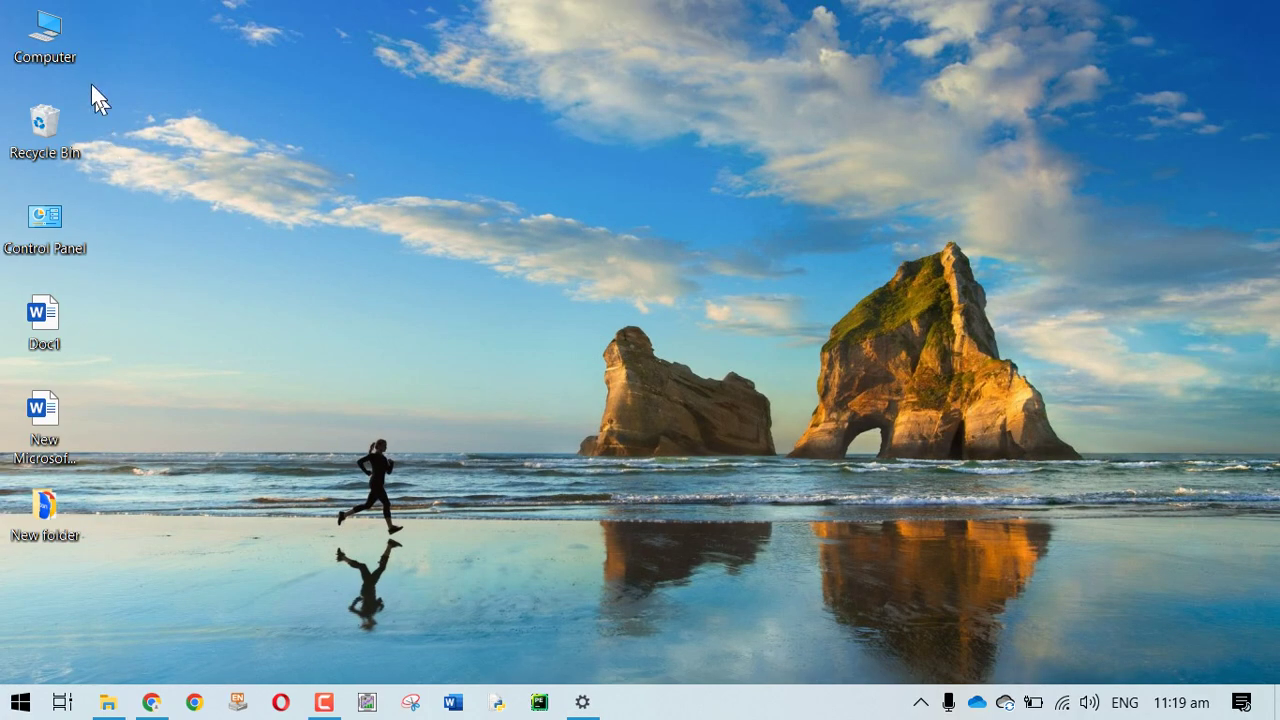
double_click(60, 45)
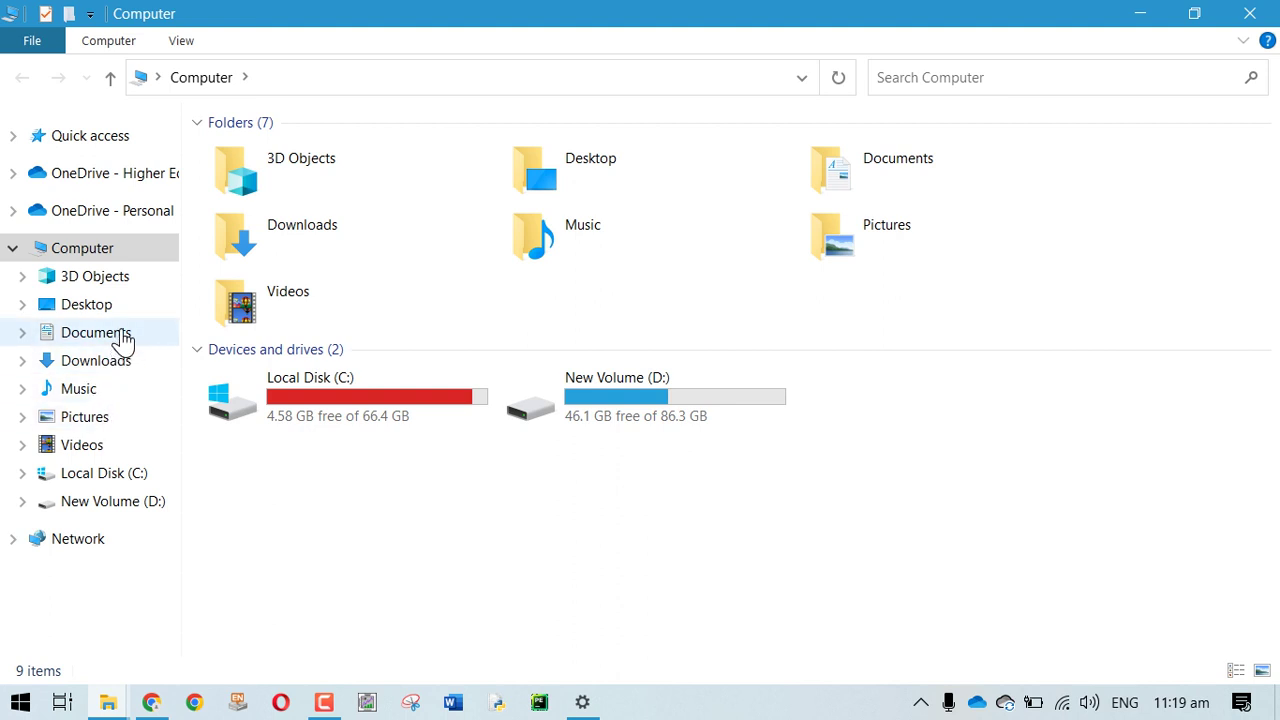
right_click(121, 481)
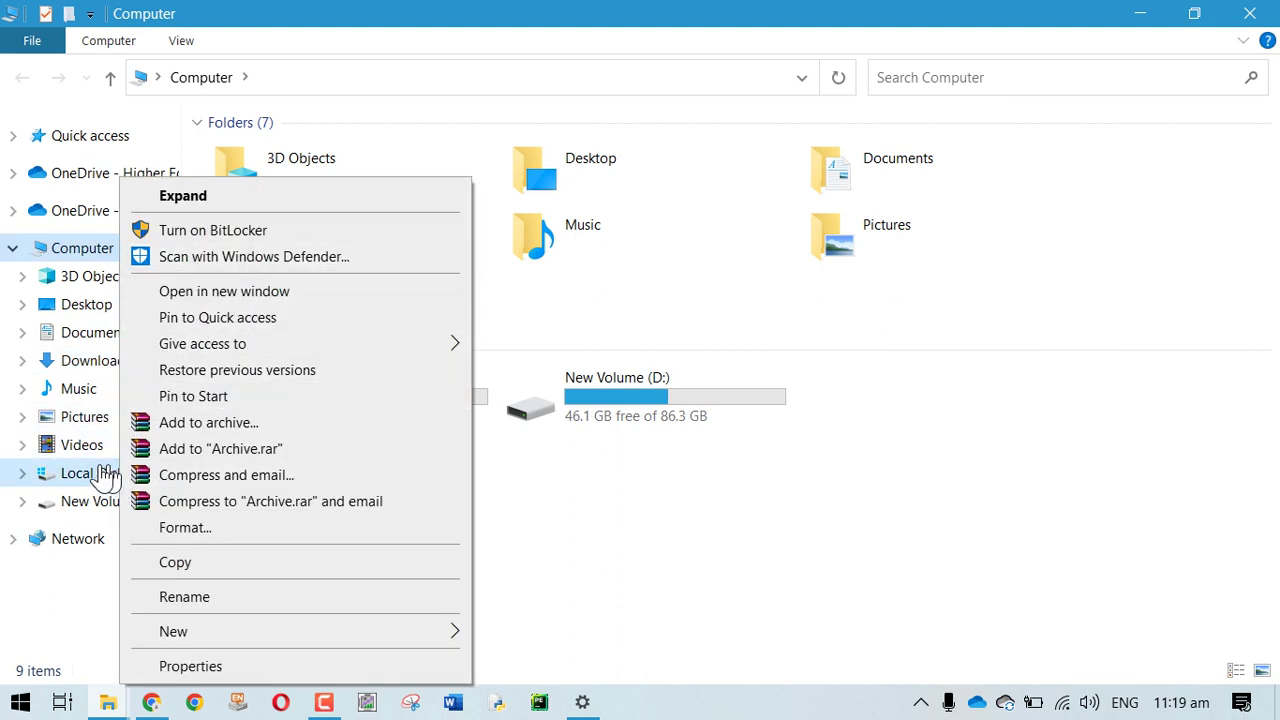
click(88, 478)
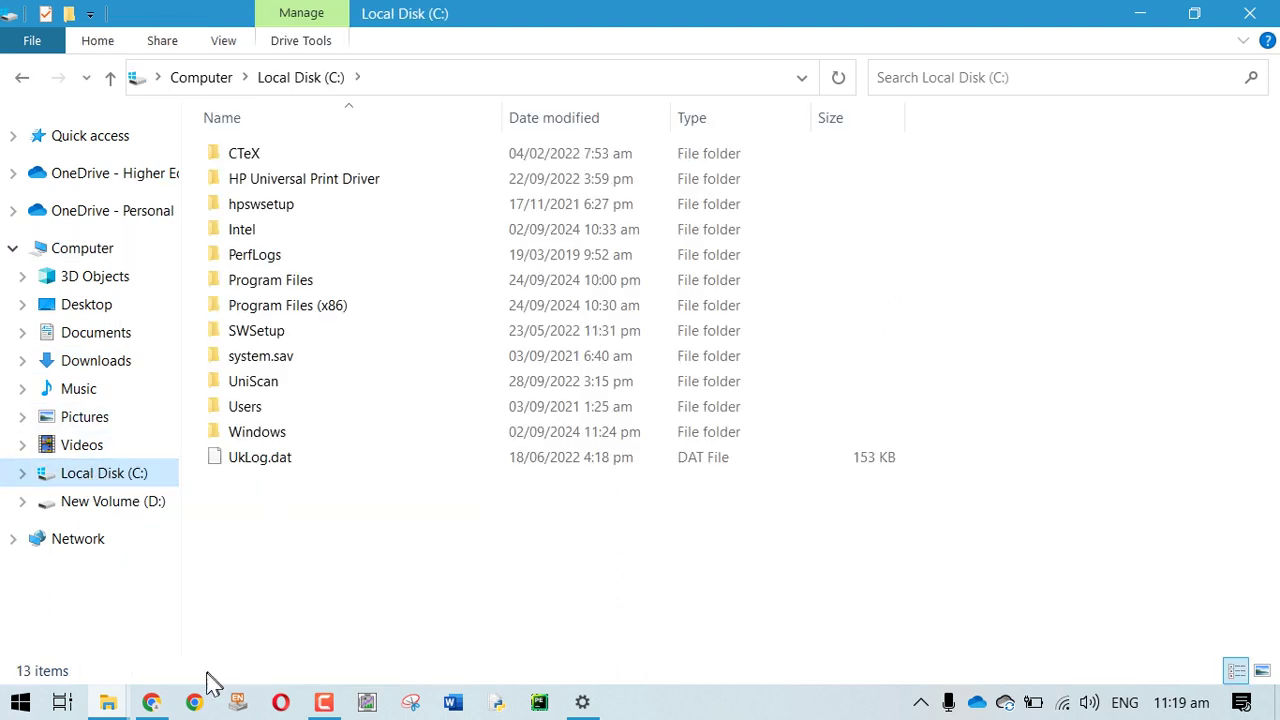
Step: Open the HP Universal Print Driver folder in a new window and minimize that window
mouse_move(106, 713)
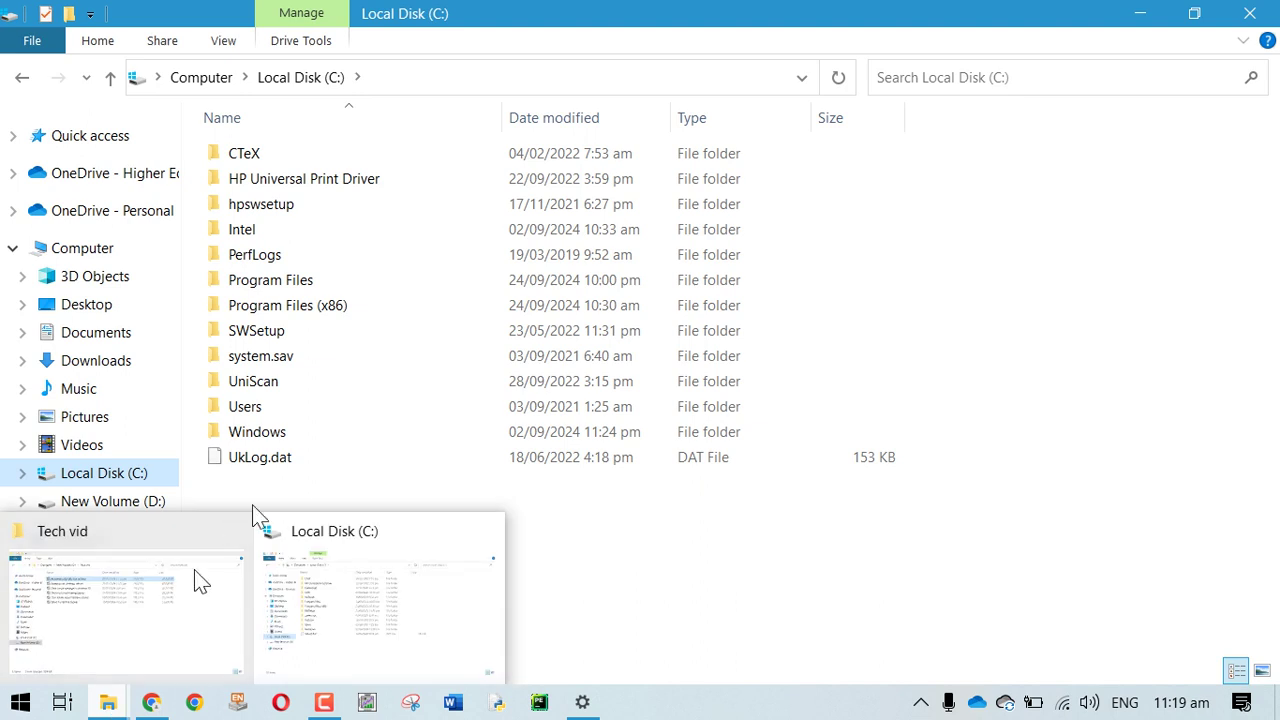
click(338, 190)
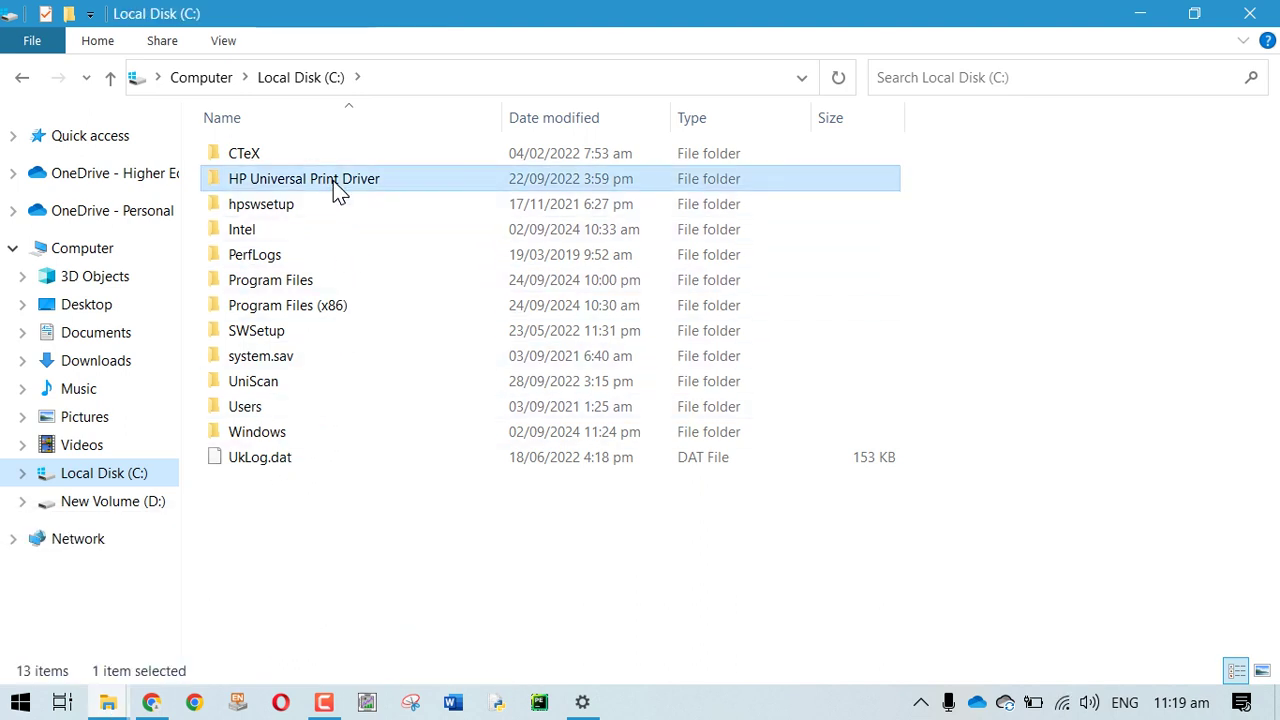
right_click(338, 190)
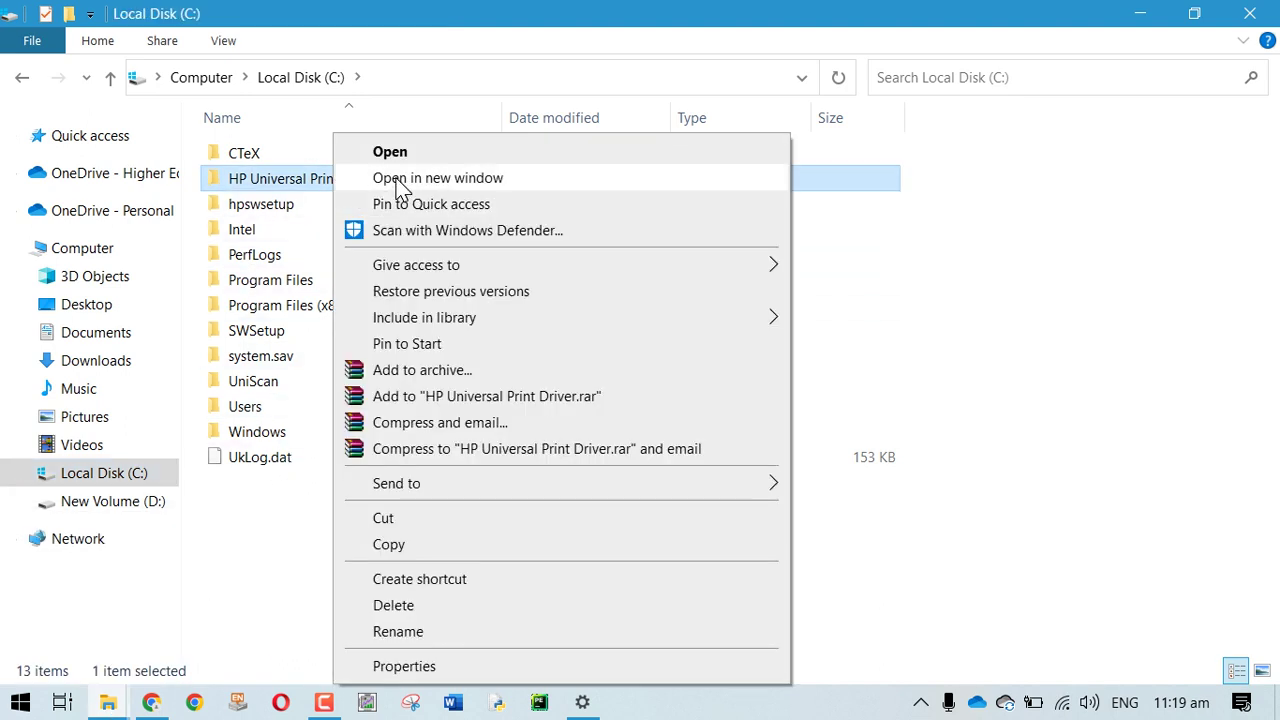
click(400, 187)
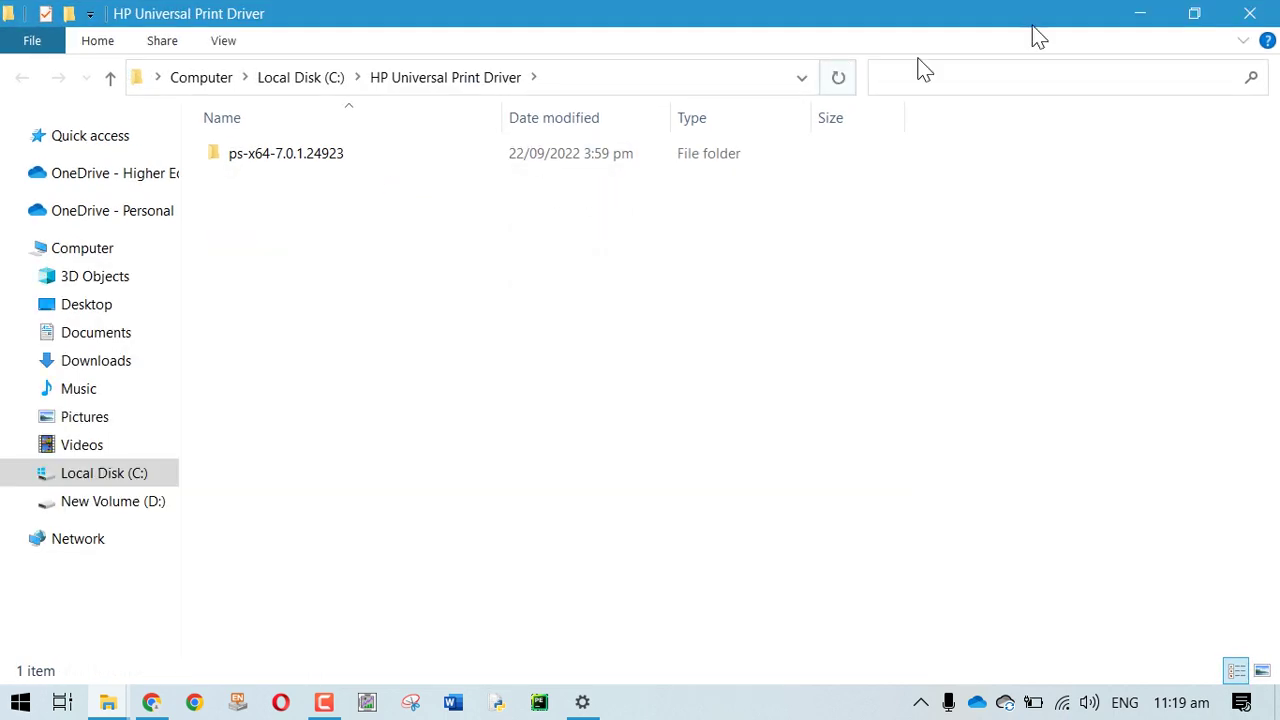
click(1145, 14)
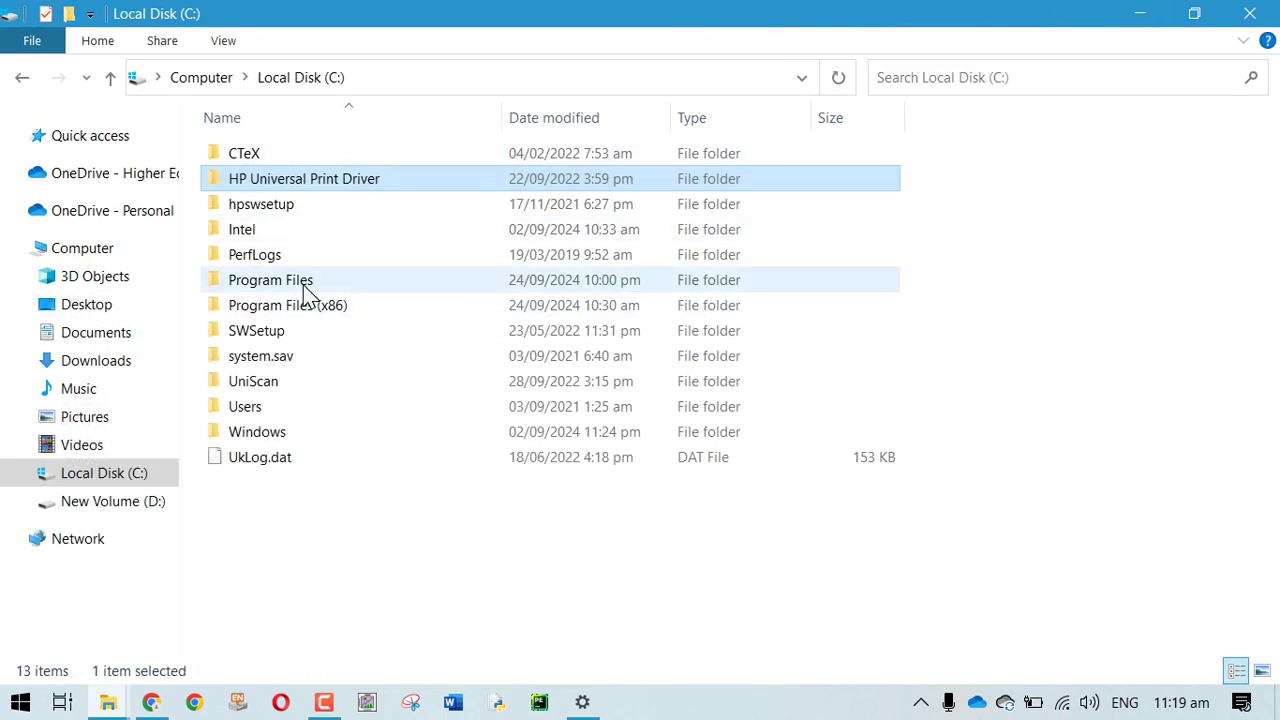
Step: Open Program Files and Program Files (x86) in separate new windows, and minimize them along with the Local Disk (C:) window
right_click(305, 290)
click(378, 205)
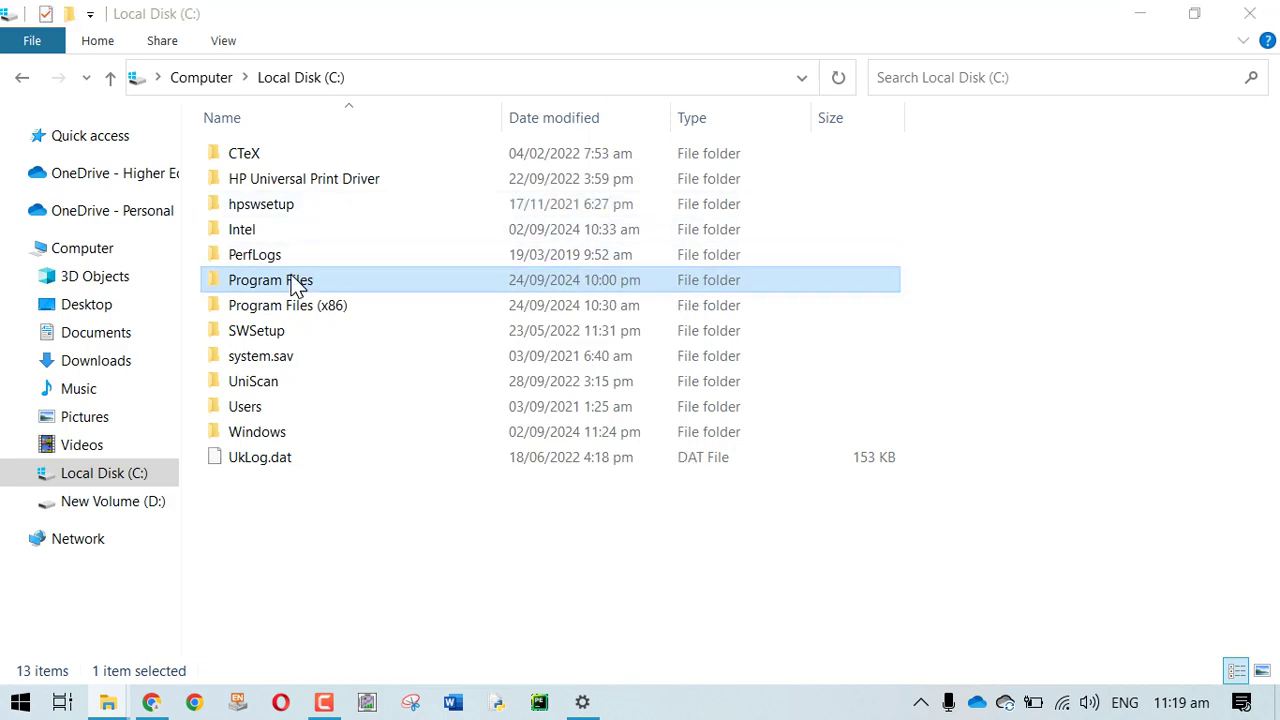
click(1140, 14)
right_click(290, 310)
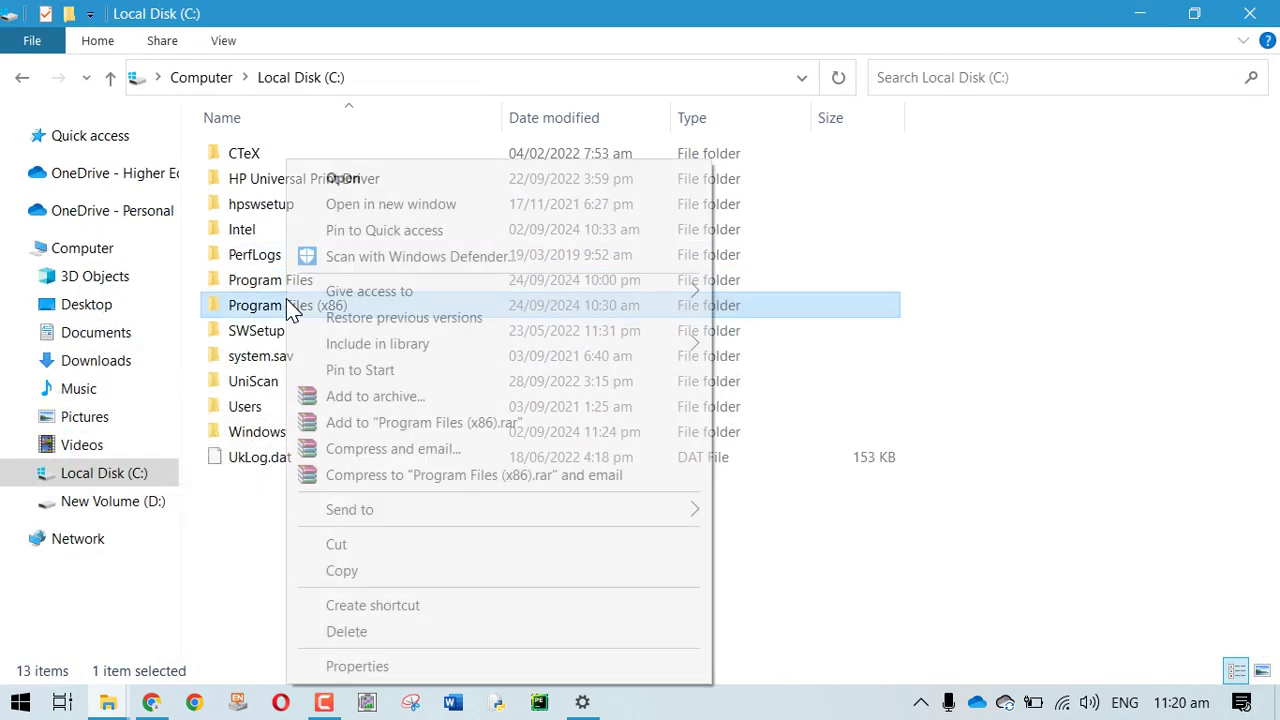
click(345, 205)
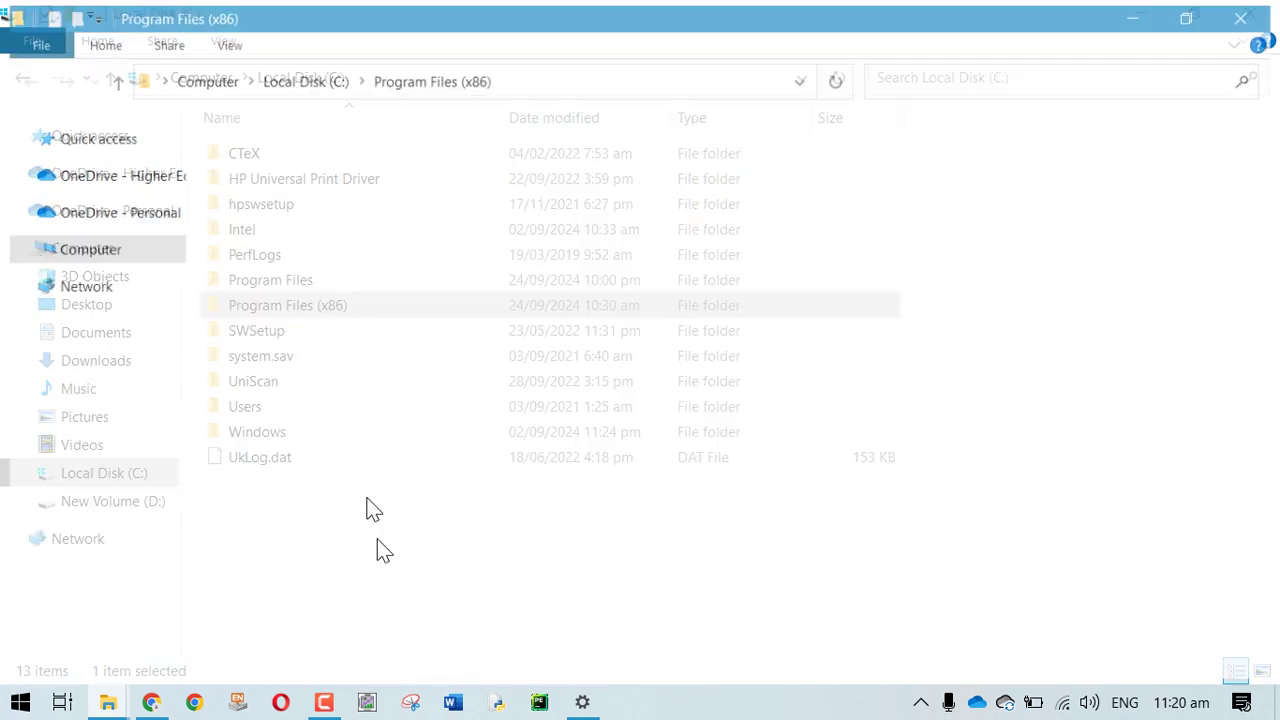
click(1155, 12)
click(1155, 12)
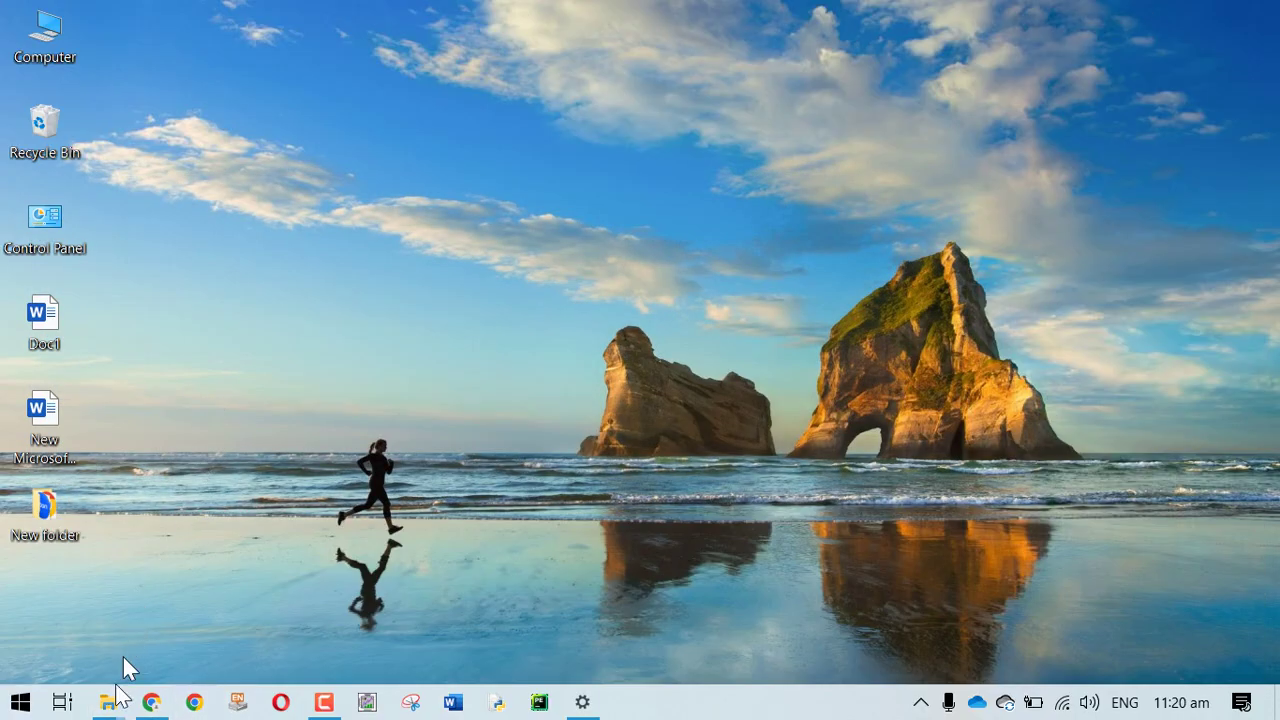
Step: Preview the open folder windows grouped under the File Explorer taskbar button, and refresh the desktop
mouse_move(108, 700)
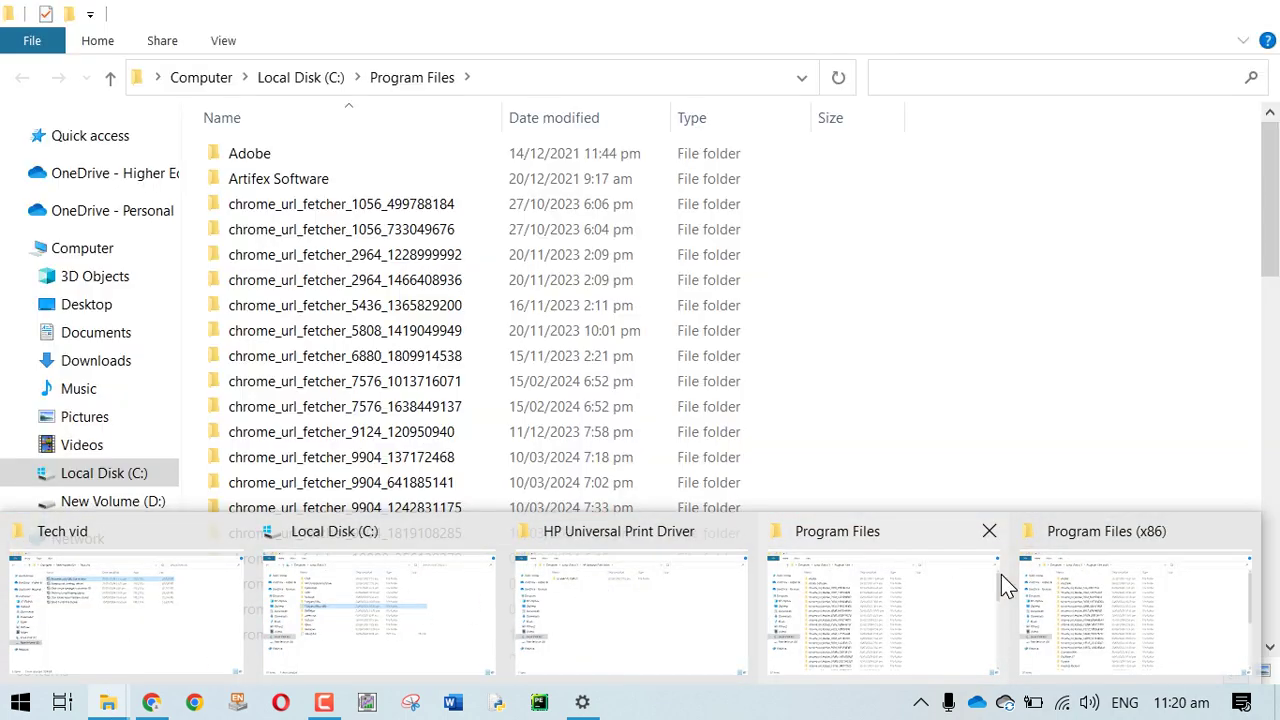
mouse_move(1080, 586)
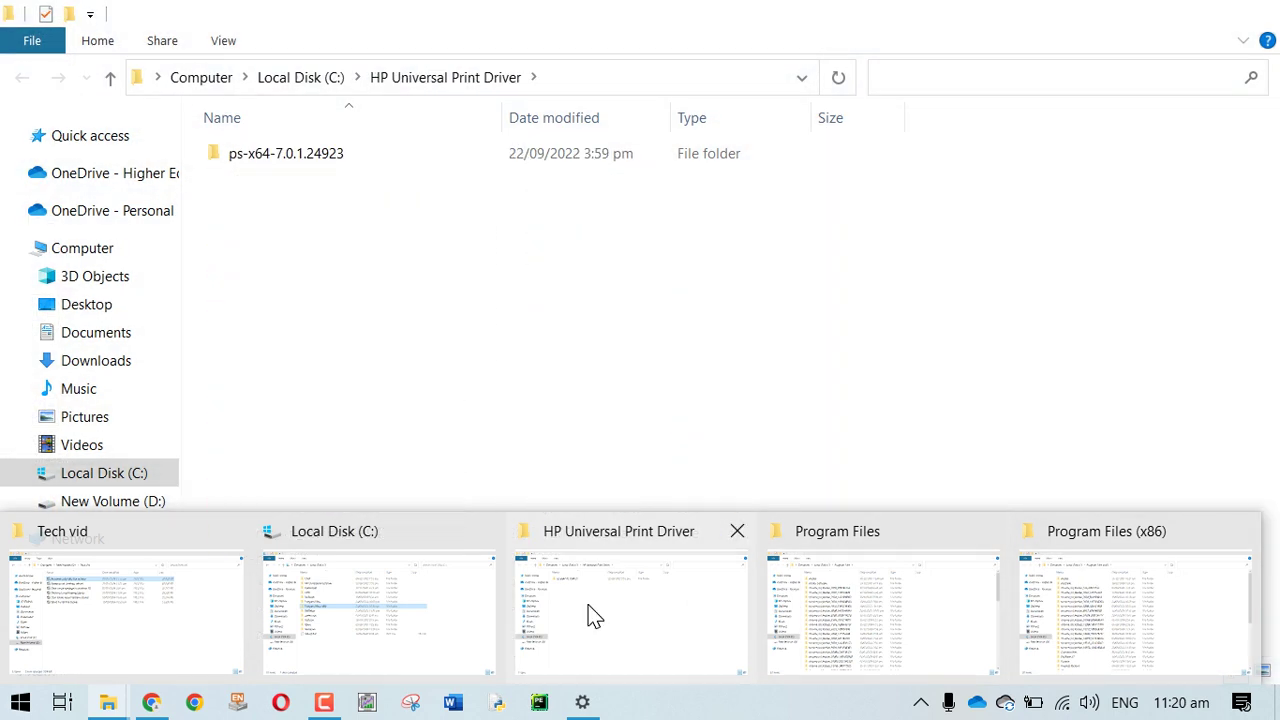
mouse_move(295, 612)
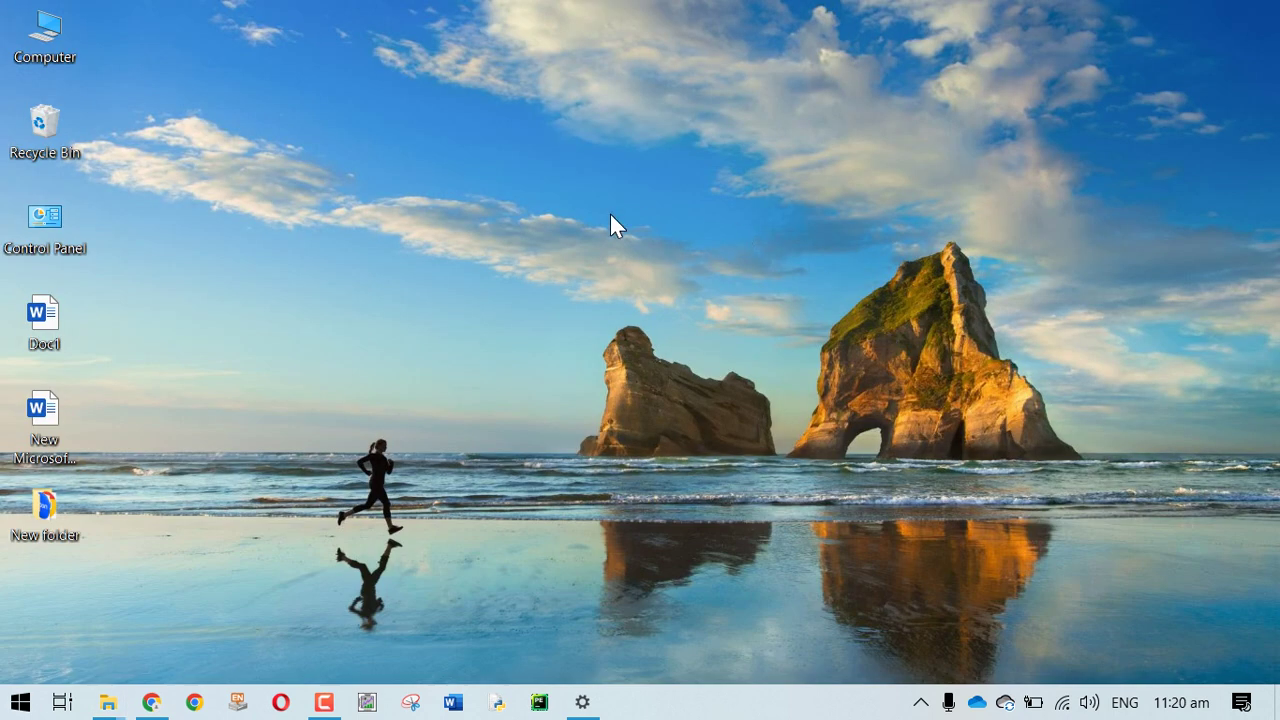
right_click(610, 213)
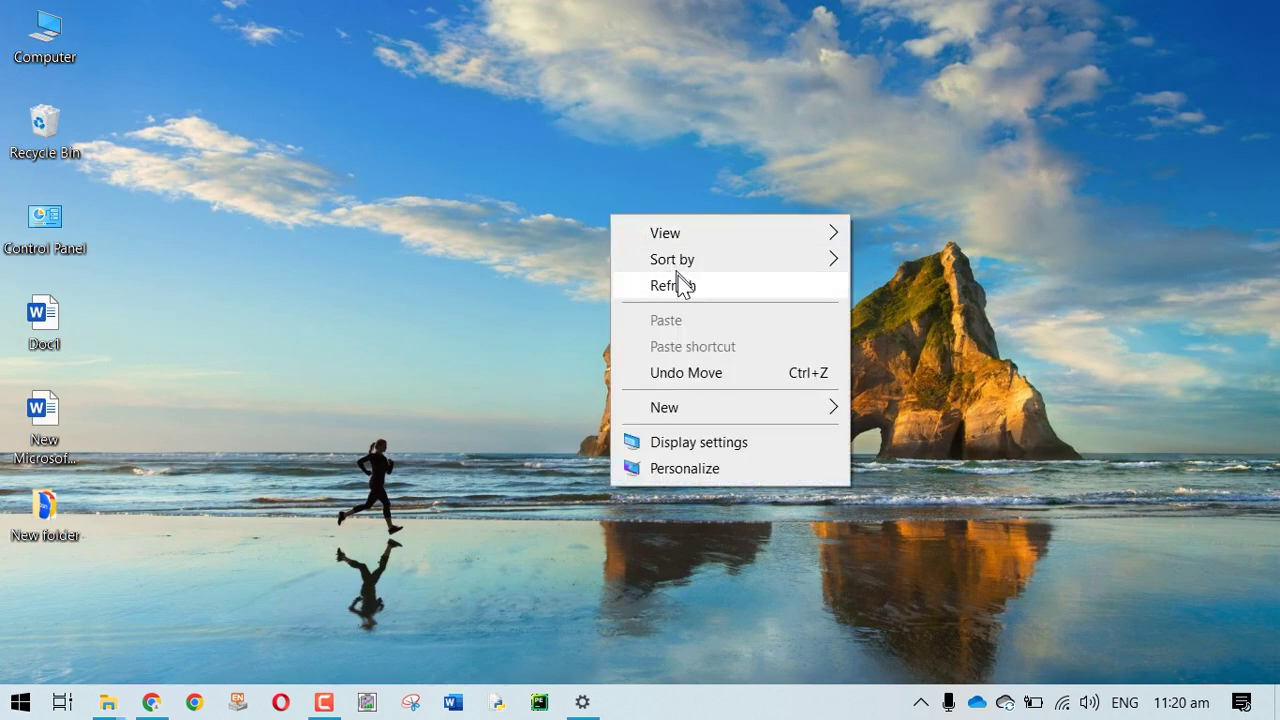
click(680, 285)
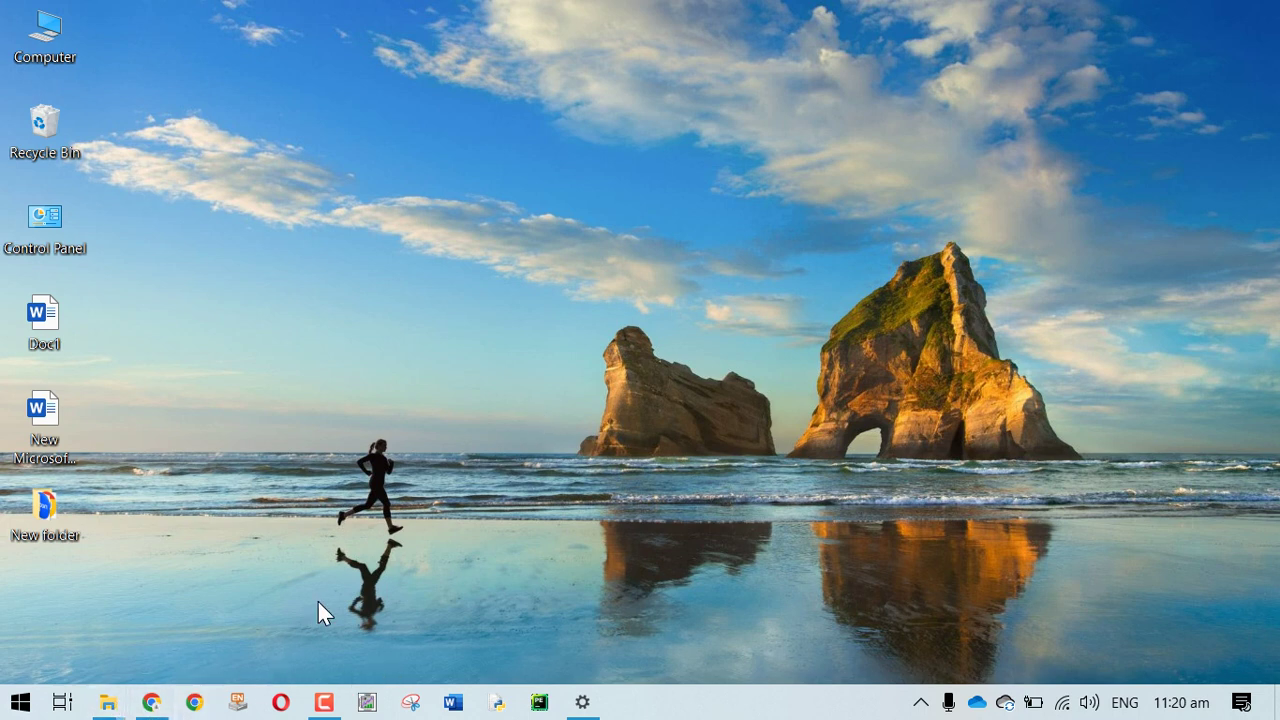
Step: Restore the minimized taskbar settings window and set Combine taskbar buttons to Never
click(582, 702)
click(578, 385)
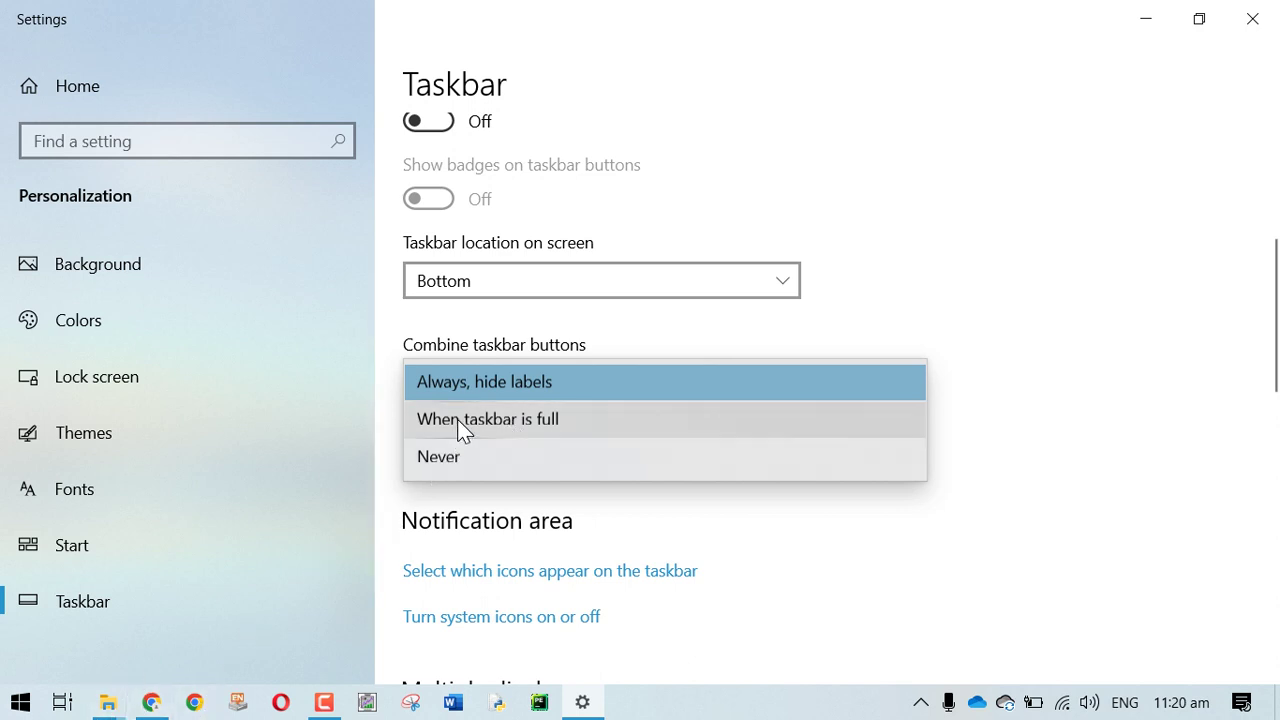
click(459, 456)
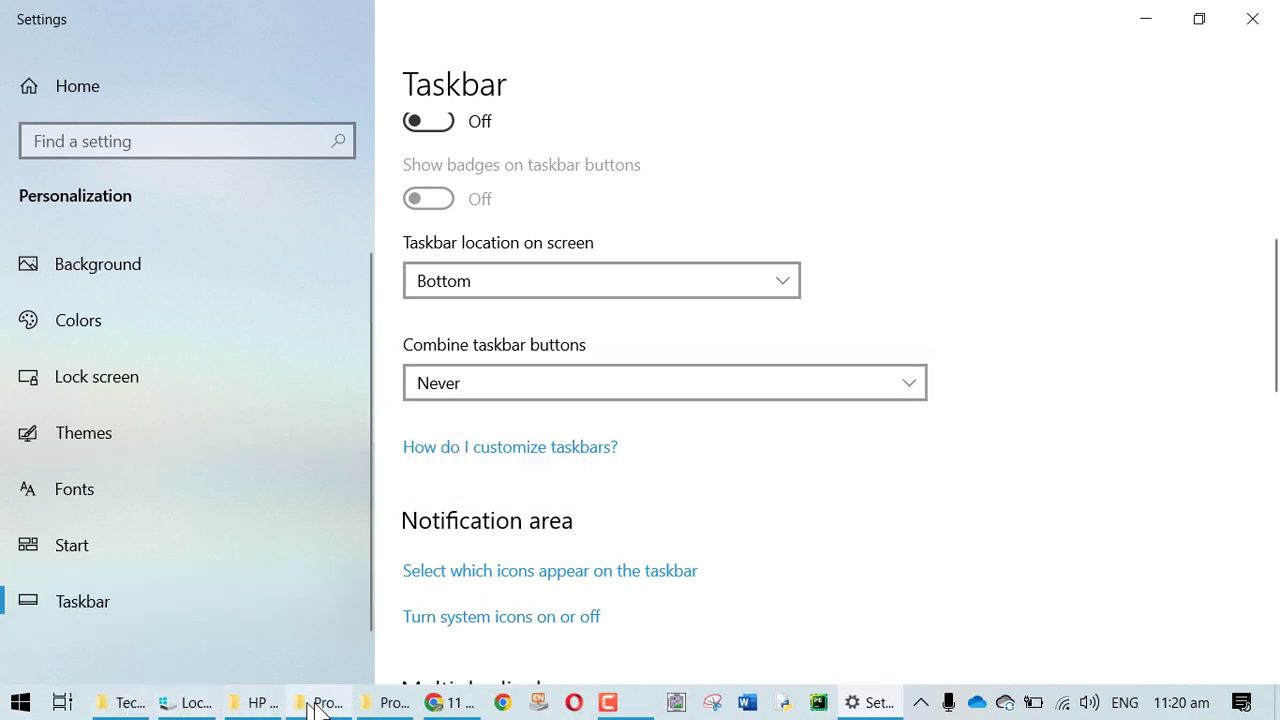
Step: Bring up the Tech vid, Local Disk (C:), Program Files and Program Files (x86) windows in turn using their separate taskbar buttons
click(130, 705)
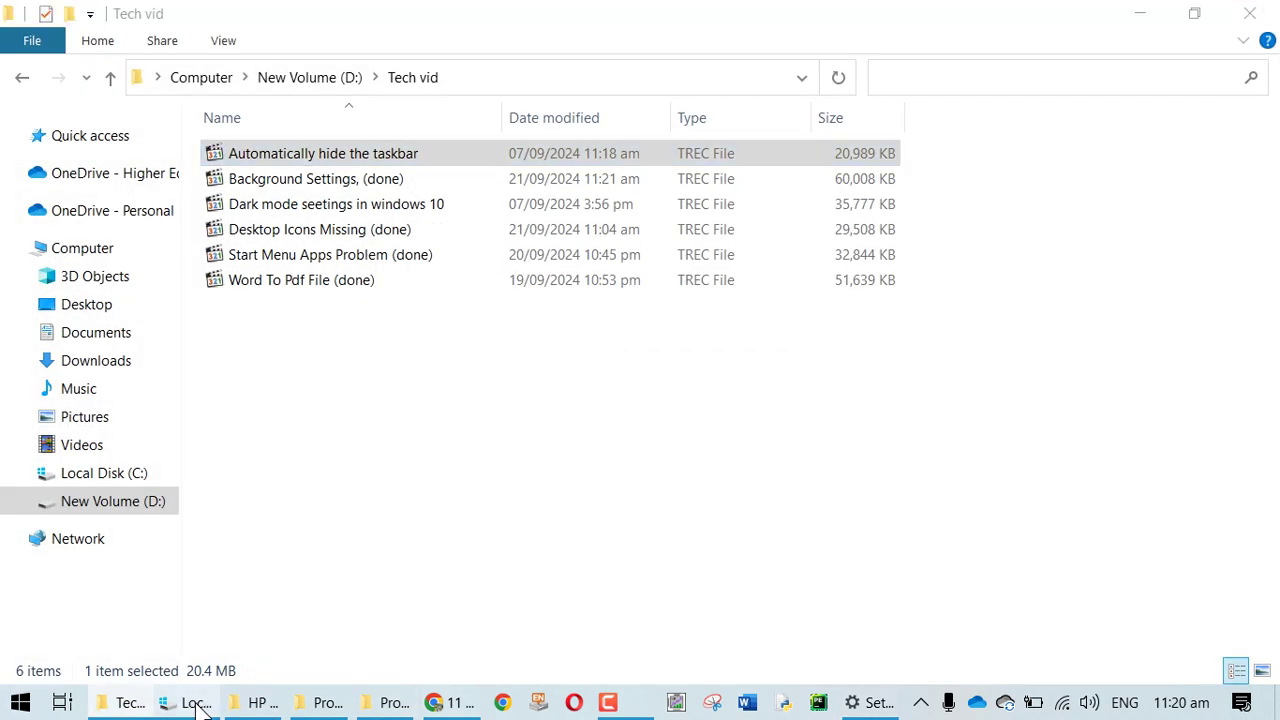
click(190, 703)
click(322, 703)
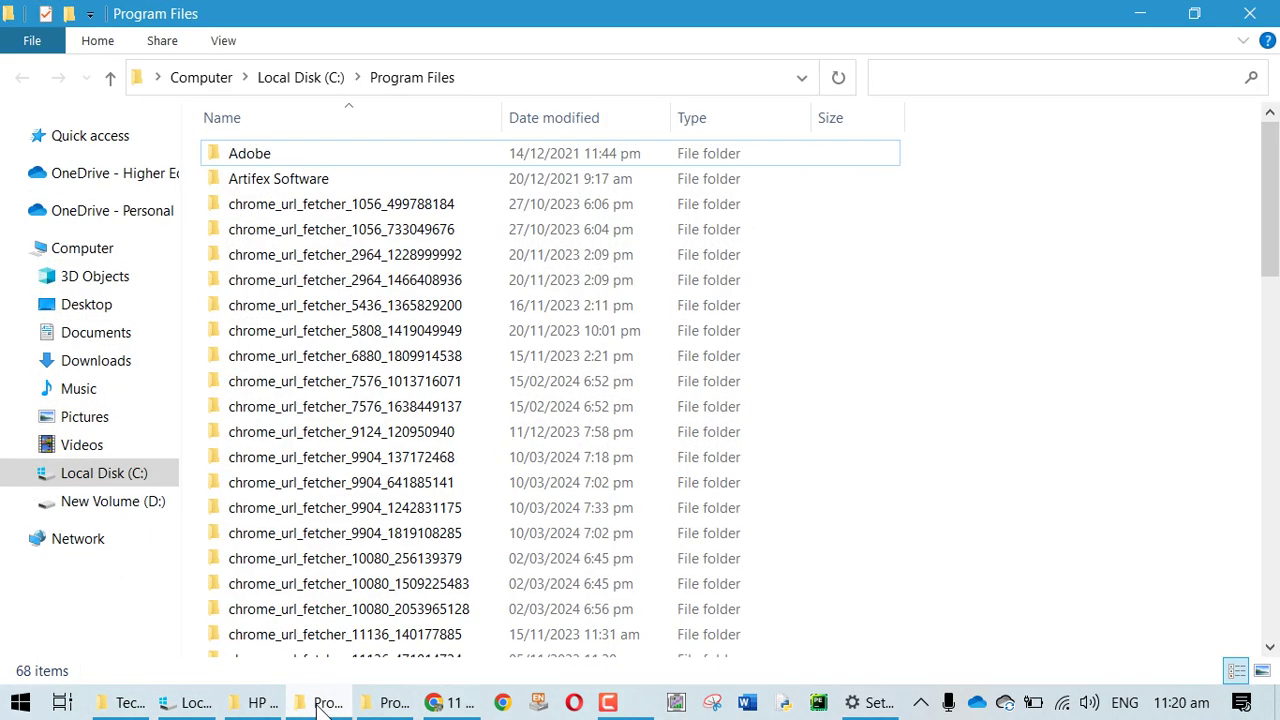
click(394, 703)
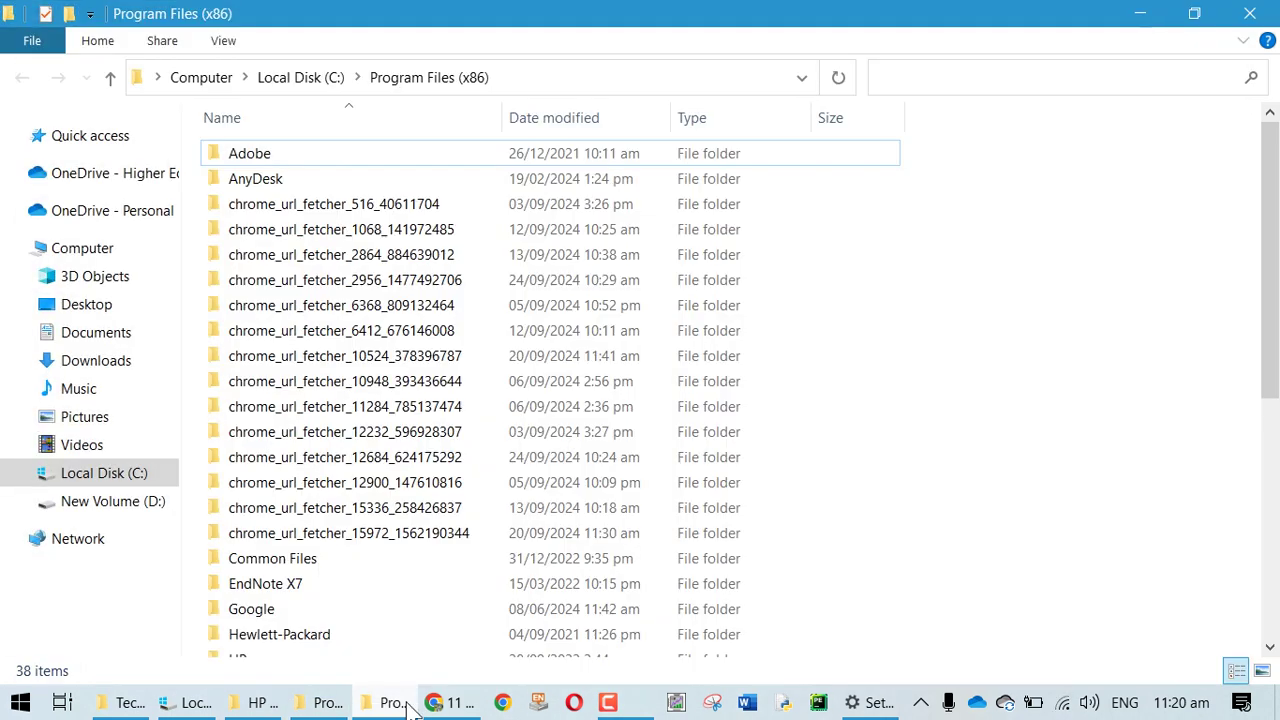
Step: Return to the taskbar settings and set Combine taskbar buttons to Always, hide labels
click(868, 703)
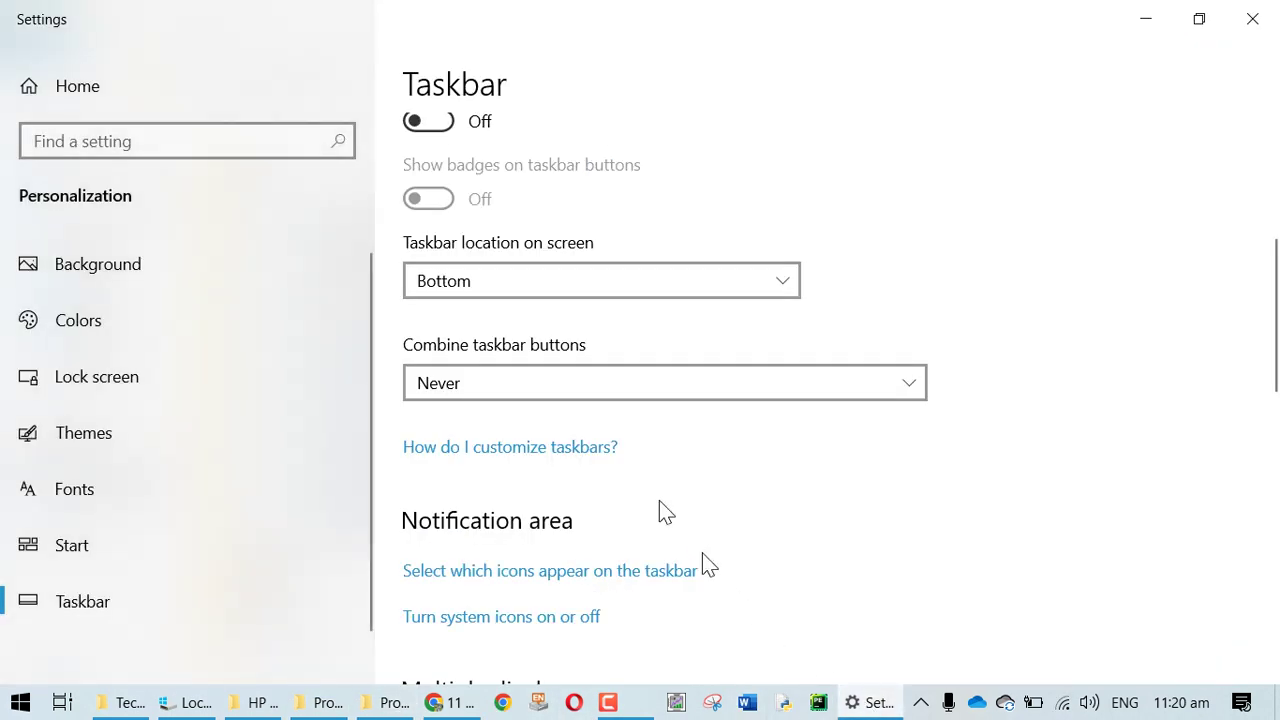
click(567, 385)
click(500, 323)
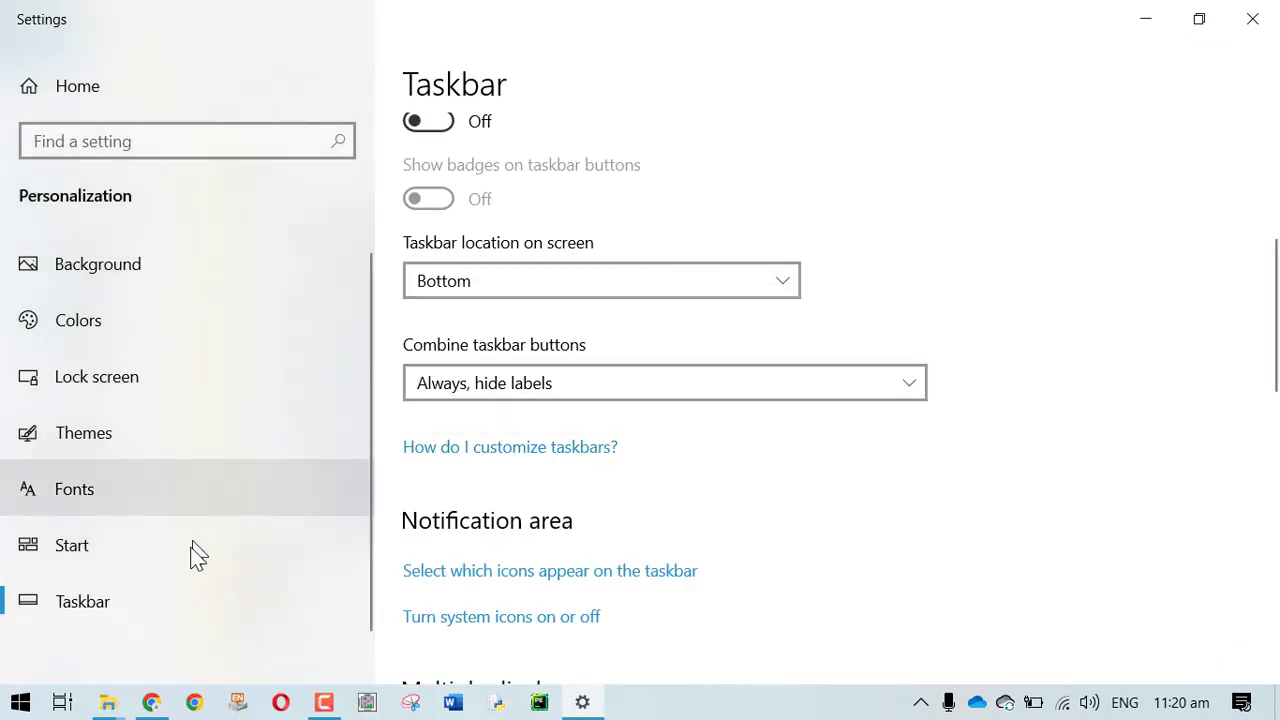
mouse_move(121, 716)
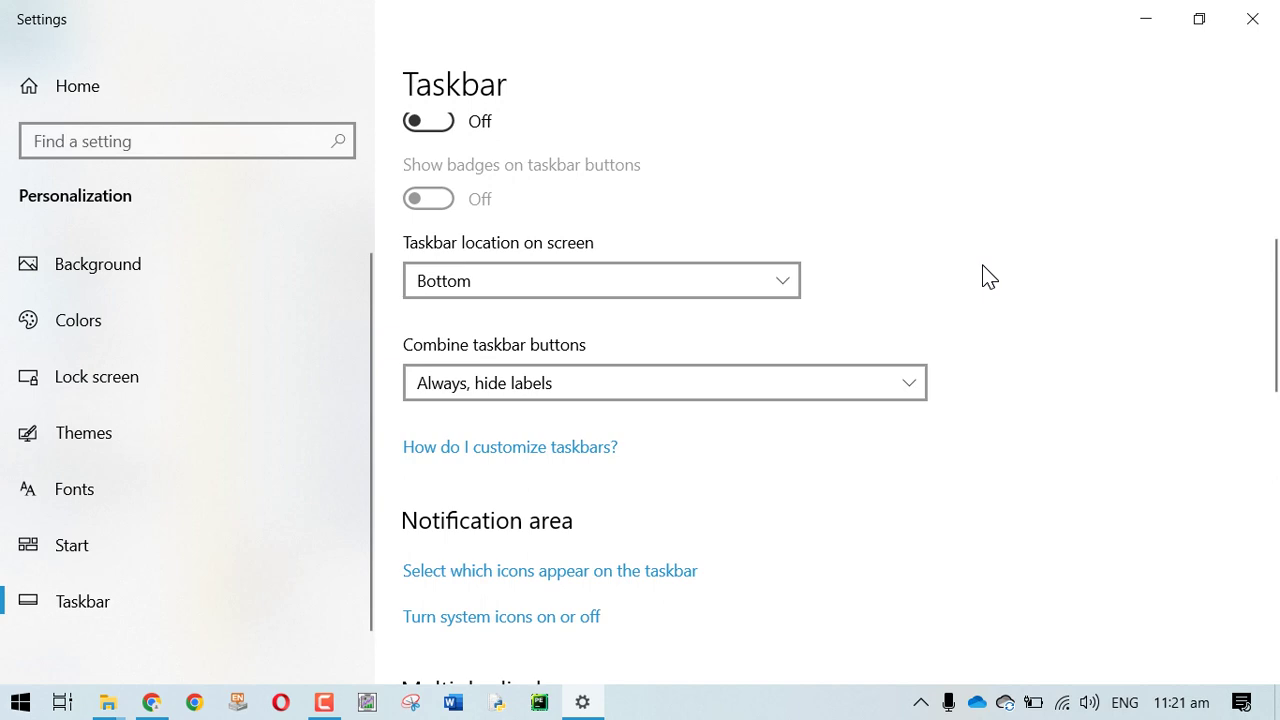
scroll(988, 277, down, 3)
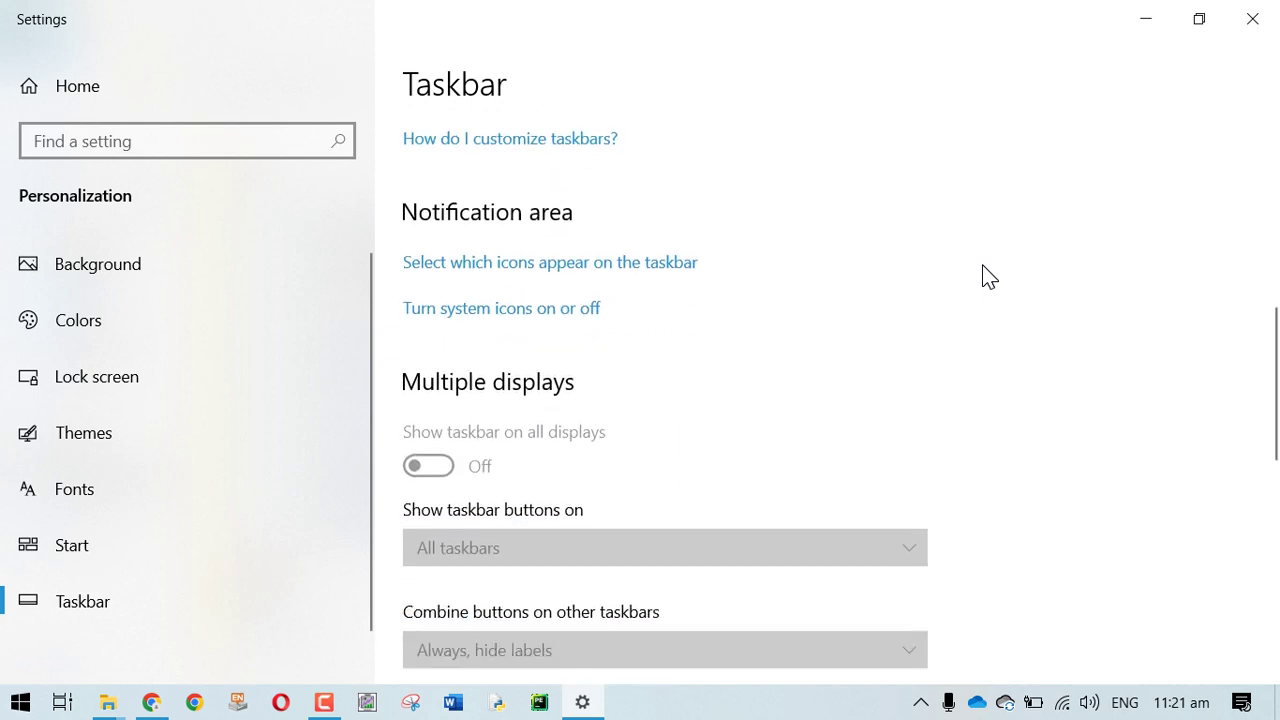
scroll(988, 277, down, 3)
scroll(988, 277, up, 10)
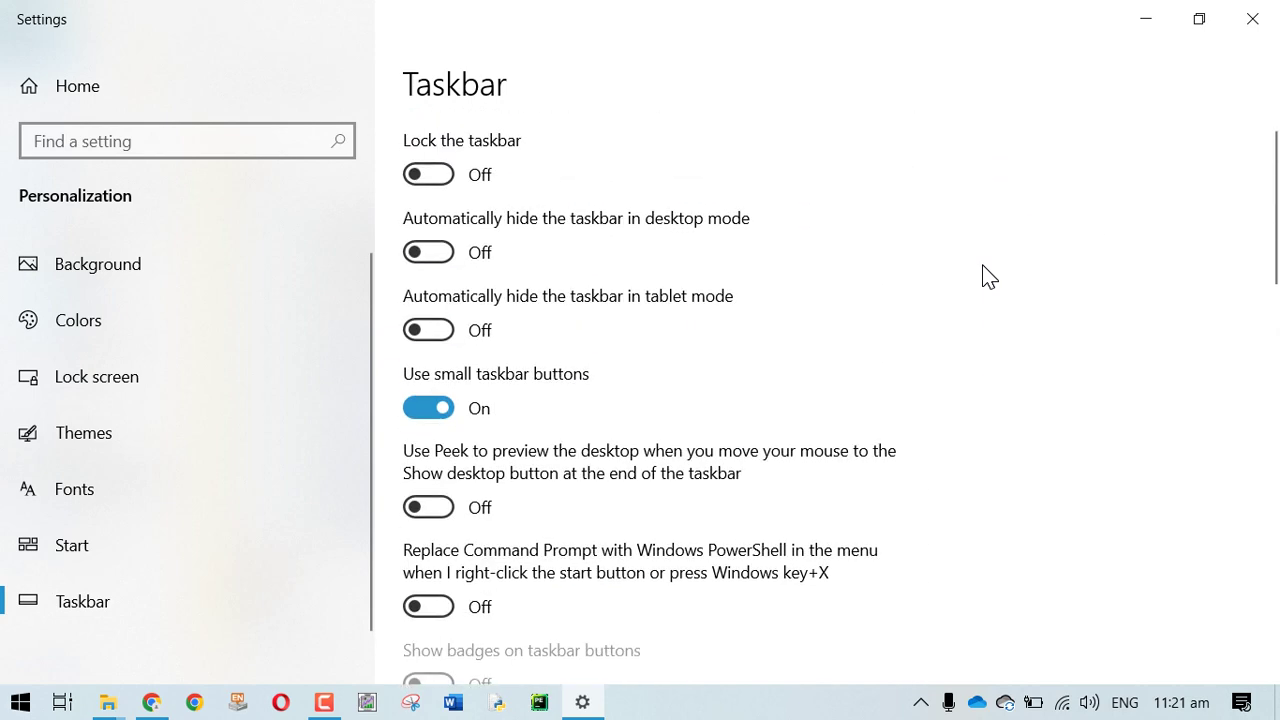